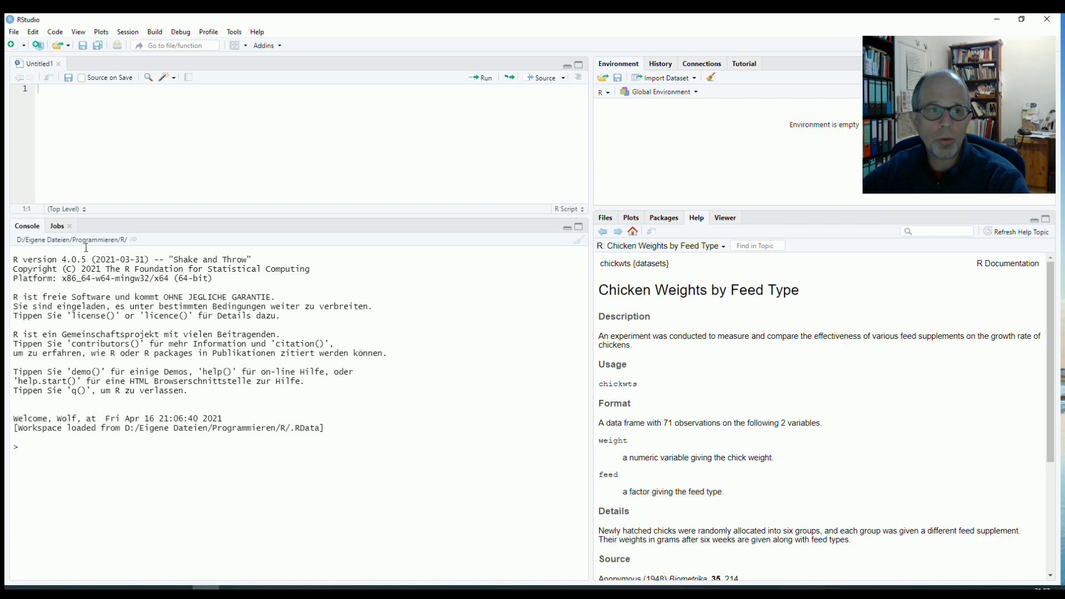
Step: Enter library(Rcmdr) at the console with autocomplete, leaving it unrun
{"action": "left_click", "coordinate": [55, 95]}
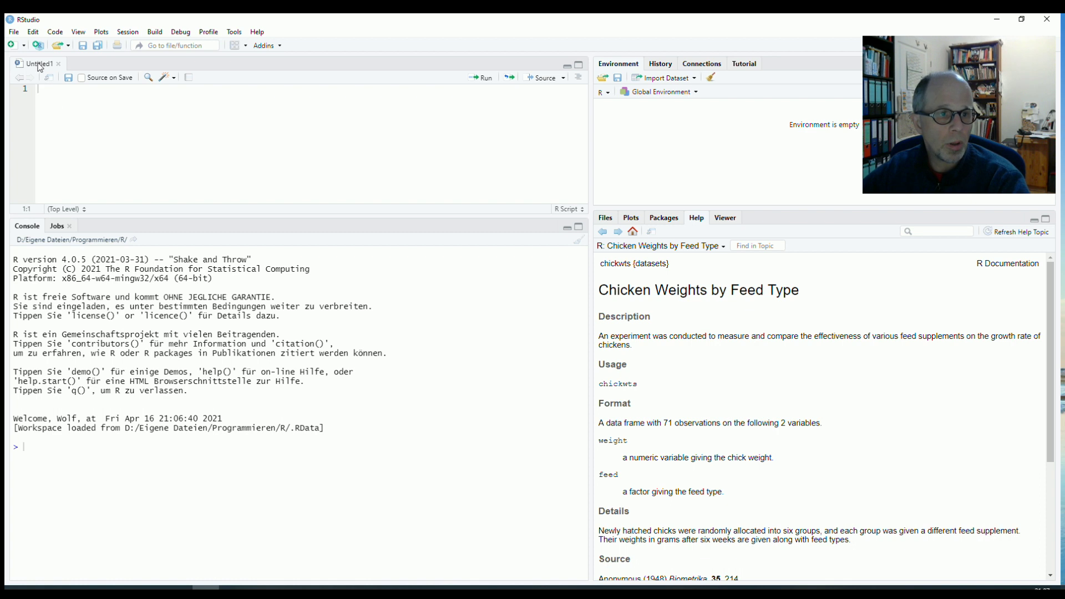
{"action": "left_click", "coordinate": [16, 34]}
{"action": "mouse_move", "coordinate": [111, 45]}
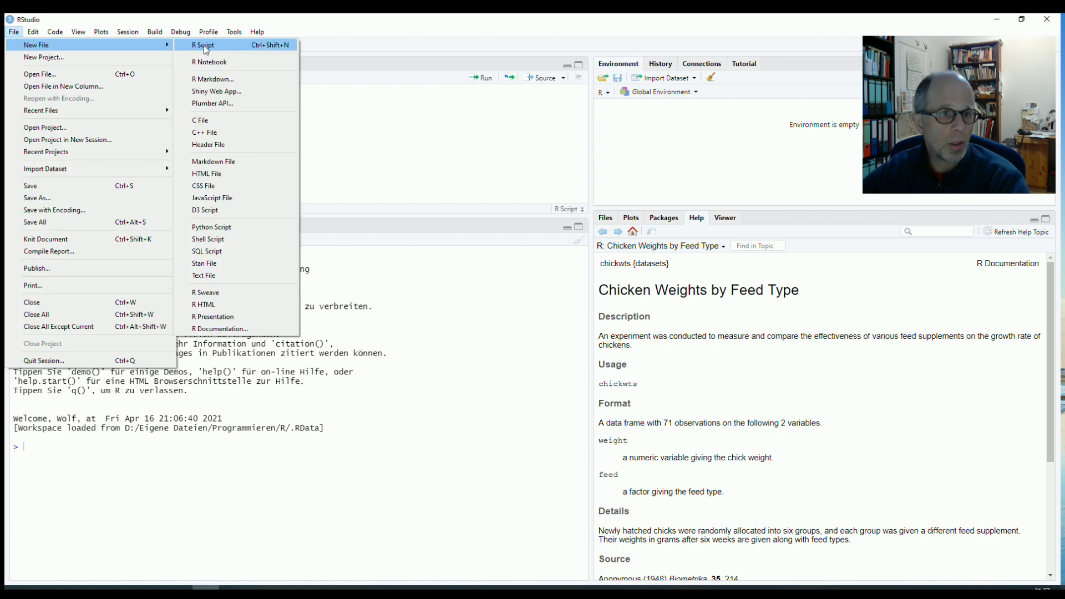
{"action": "left_click", "coordinate": [415, 140]}
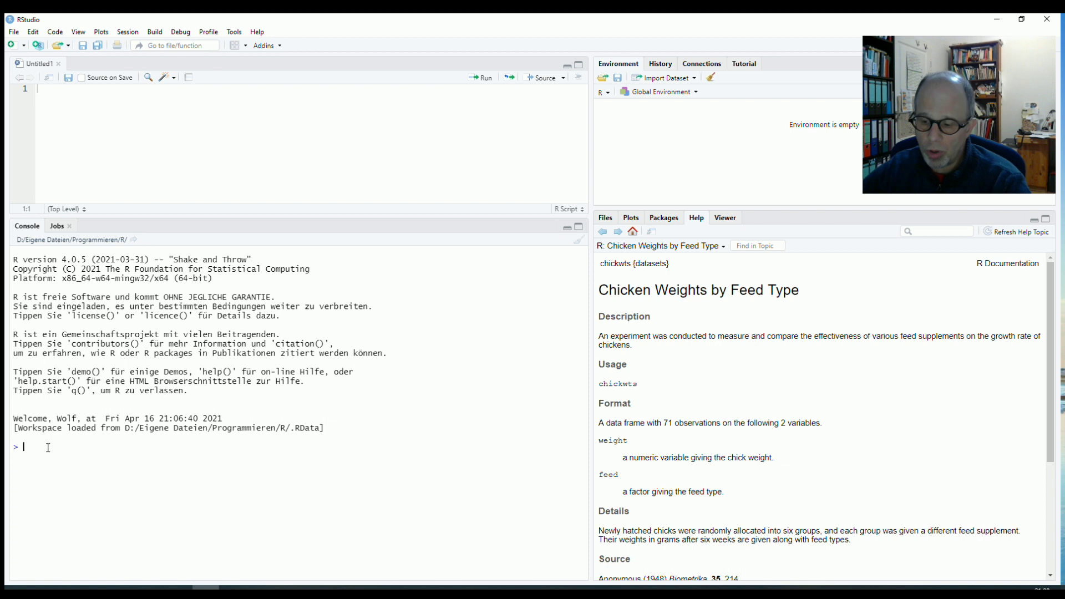
{"action": "type", "text": "library"}
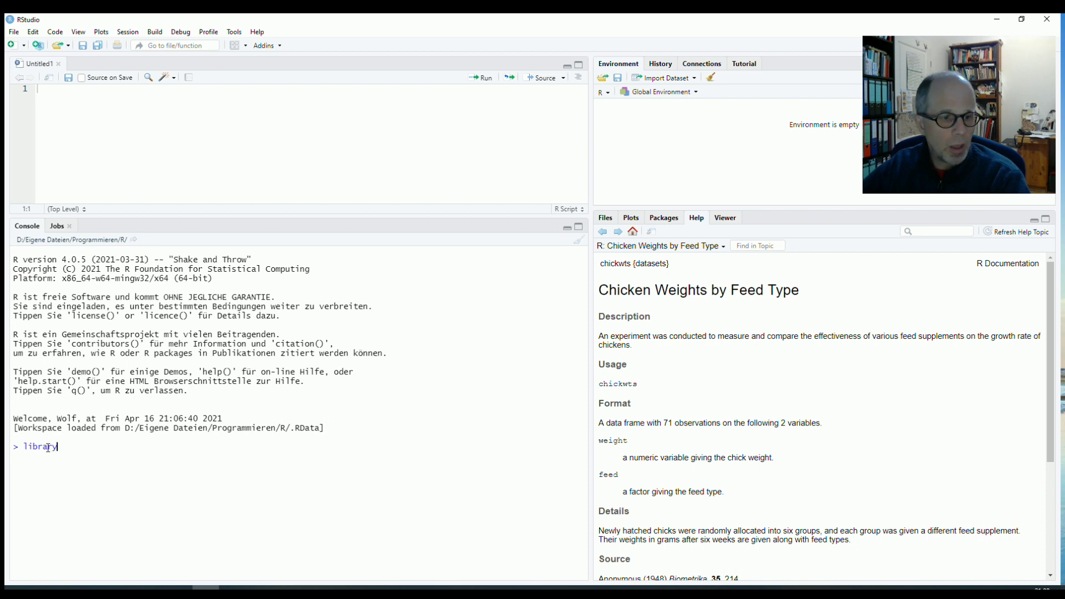
{"action": "type", "text": "(Rc"}
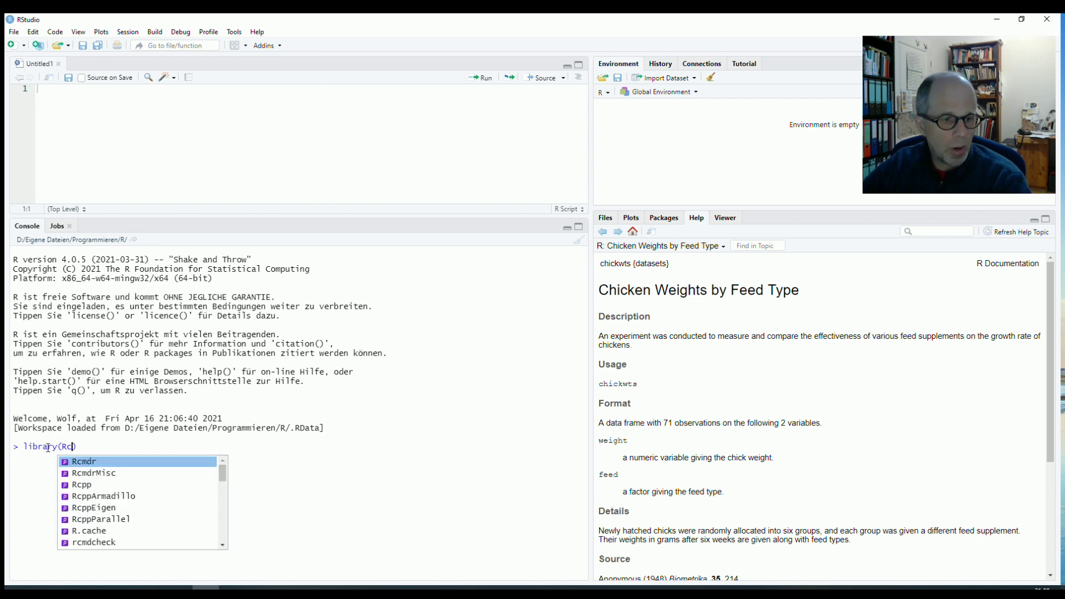
{"action": "key", "text": "Return"}
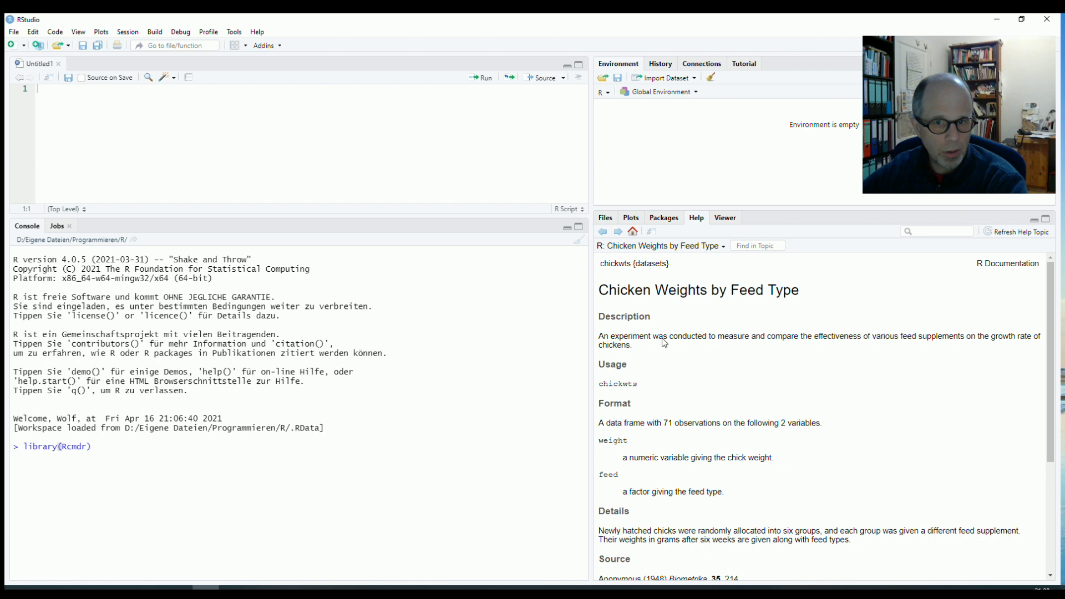
Step: Show the installed packages list, then open and cancel the Install Packages dialog
{"action": "left_click", "coordinate": [670, 222]}
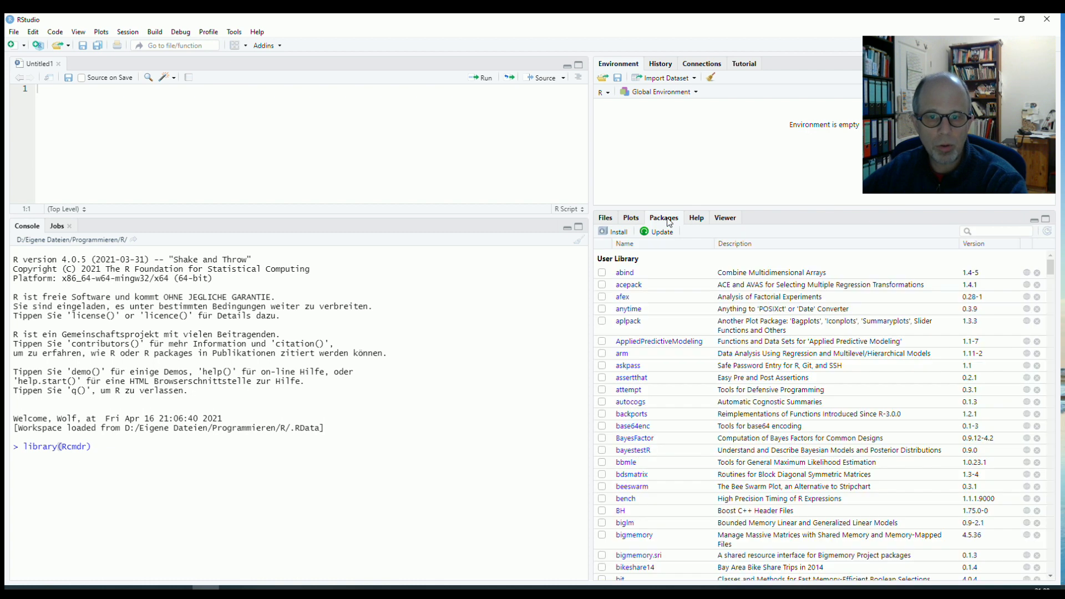
{"action": "left_click", "coordinate": [614, 231]}
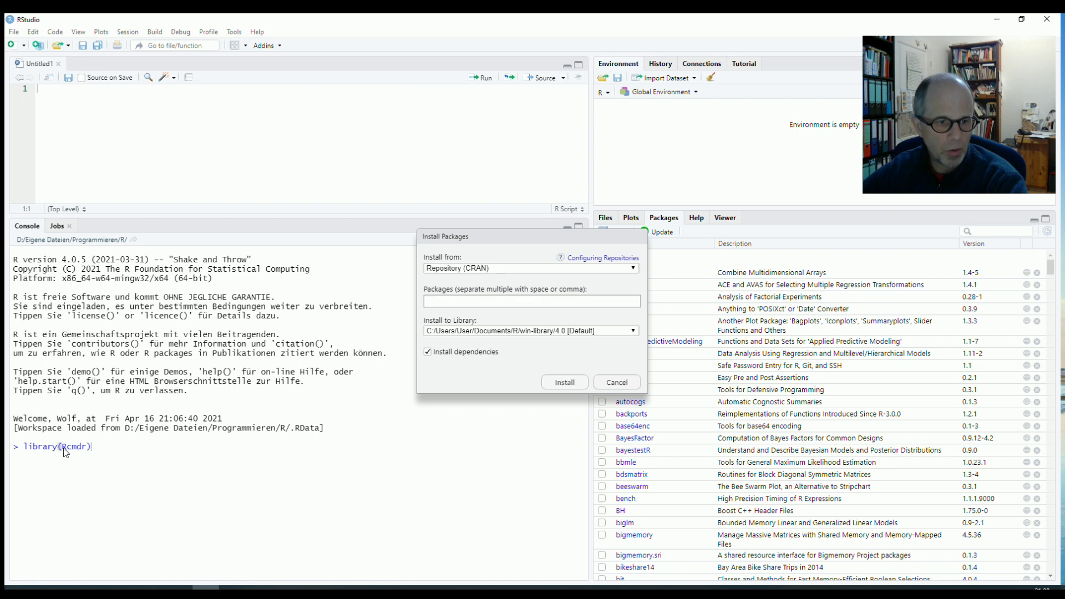
{"action": "left_click", "coordinate": [447, 302]}
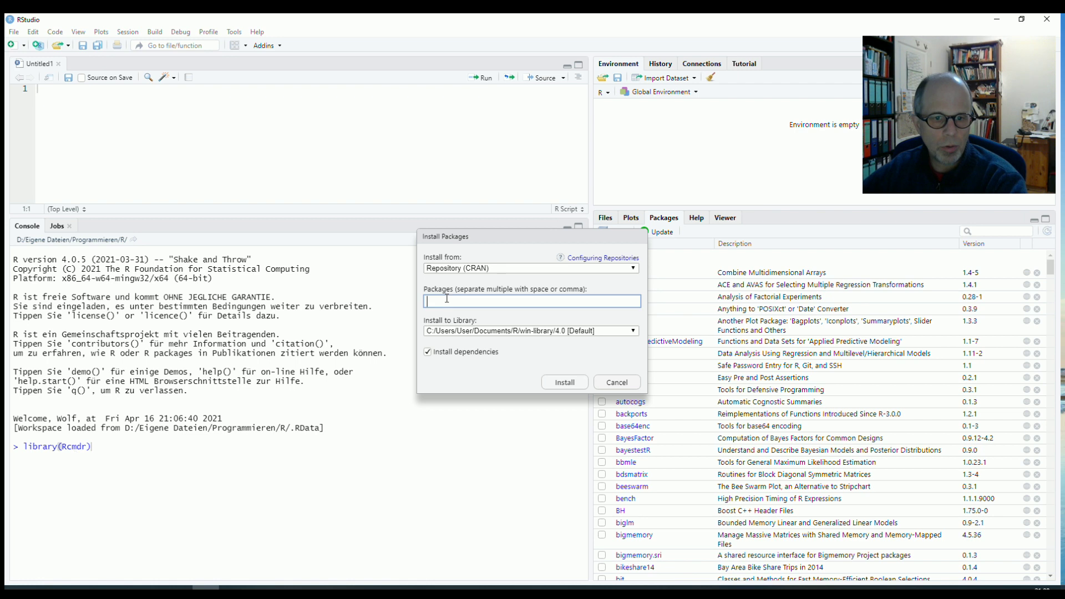
{"action": "left_click", "coordinate": [617, 382]}
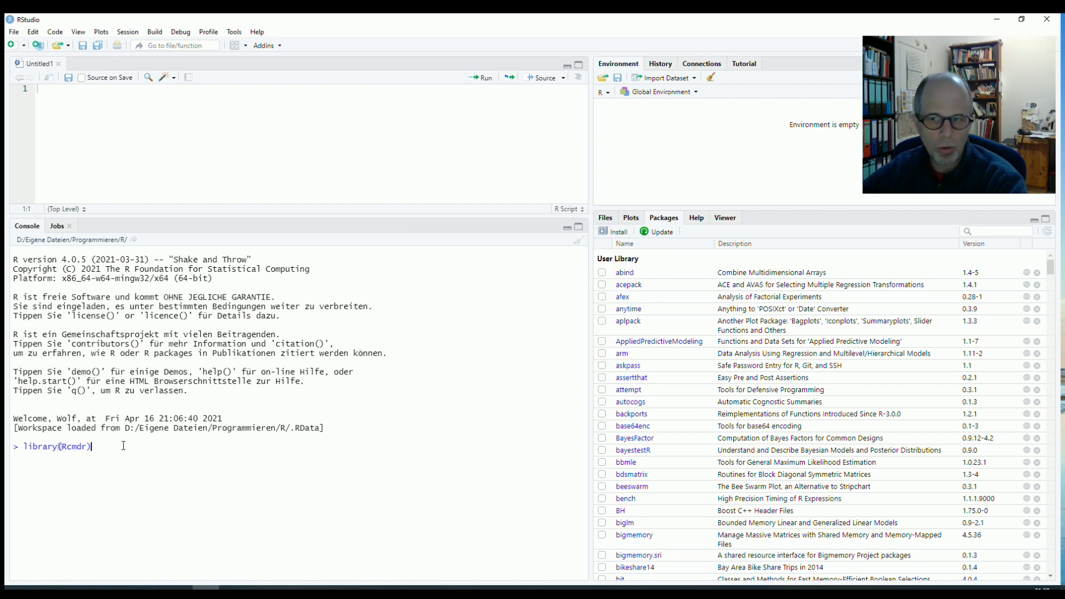
Step: Run library(Rcmdr) to launch R Commander, reposition and widen its window, then close it
{"action": "key", "text": "Return"}
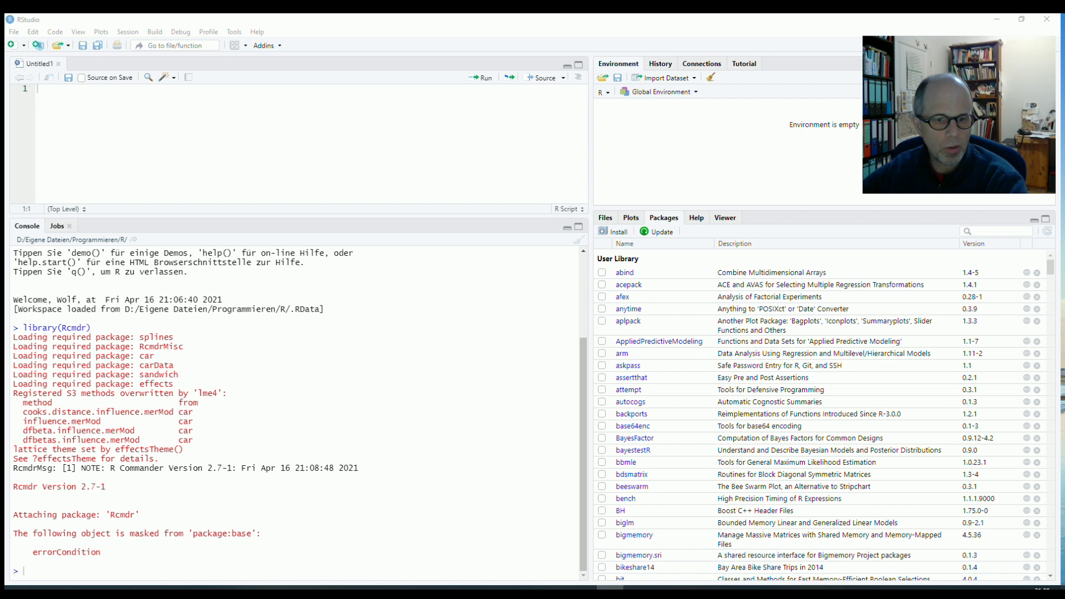
{"action": "left_click_drag", "start_coordinate": [961, 137], "coordinate": [581, 201]}
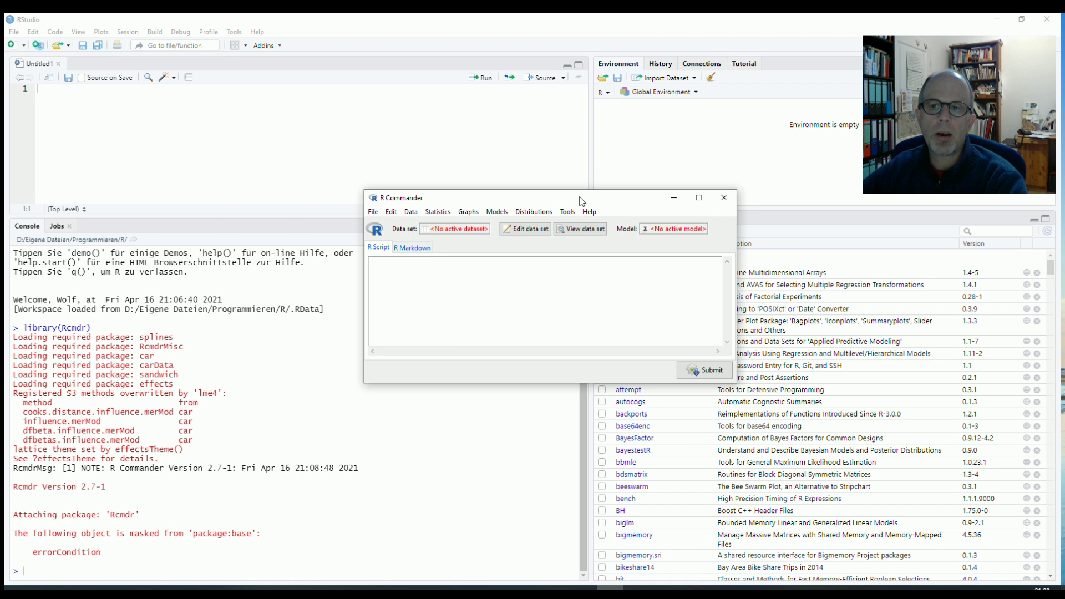
{"action": "left_click_drag", "start_coordinate": [581, 201], "coordinate": [451, 186]}
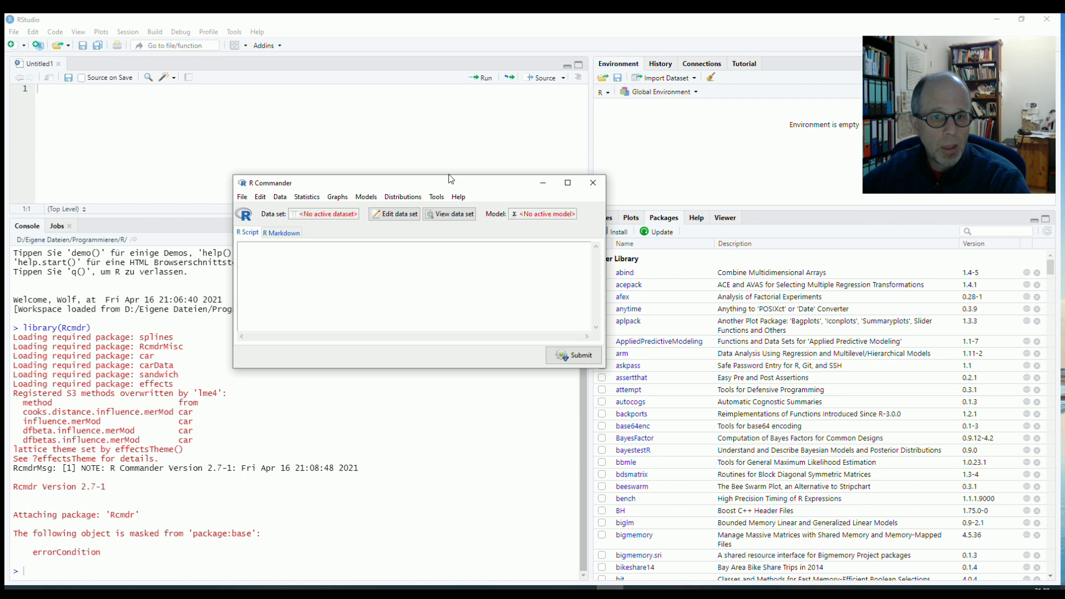
{"action": "left_click_drag", "start_coordinate": [451, 186], "coordinate": [456, 174]}
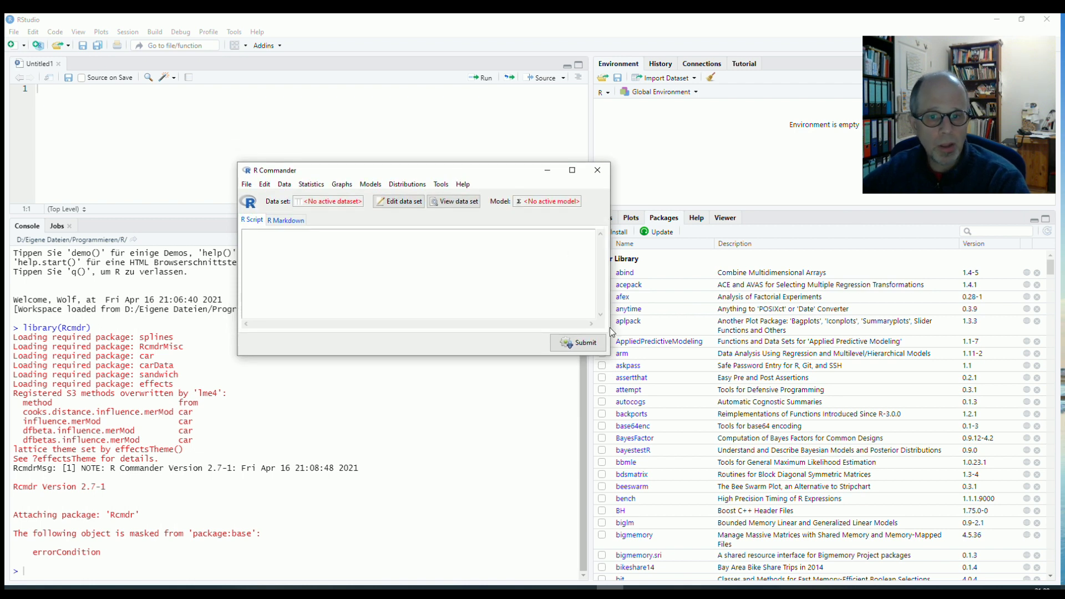
{"action": "left_click_drag", "start_coordinate": [611, 328], "coordinate": [654, 328]}
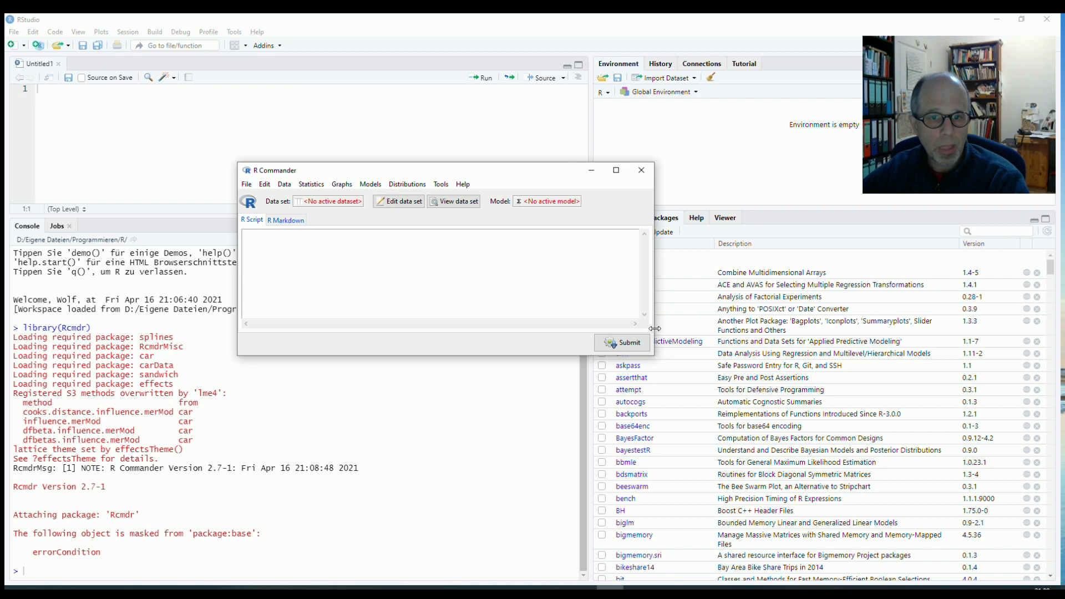
{"action": "left_click", "coordinate": [642, 175]}
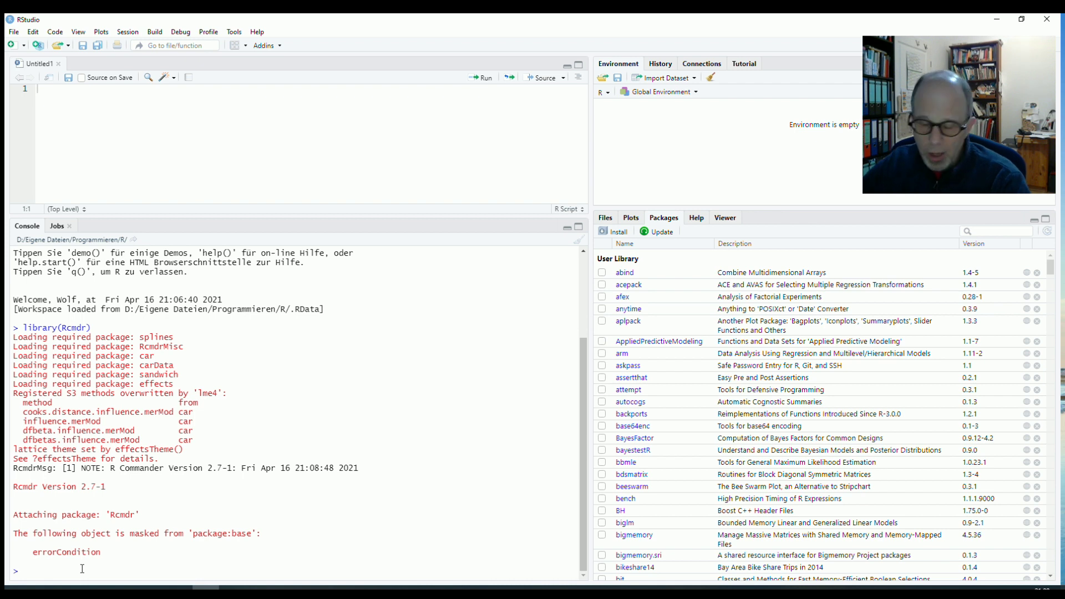
{"action": "key", "text": "Up"}
Step: Rerun library(Rcmdr) and relaunch R Commander with Commander()
{"action": "key", "text": "Return"}
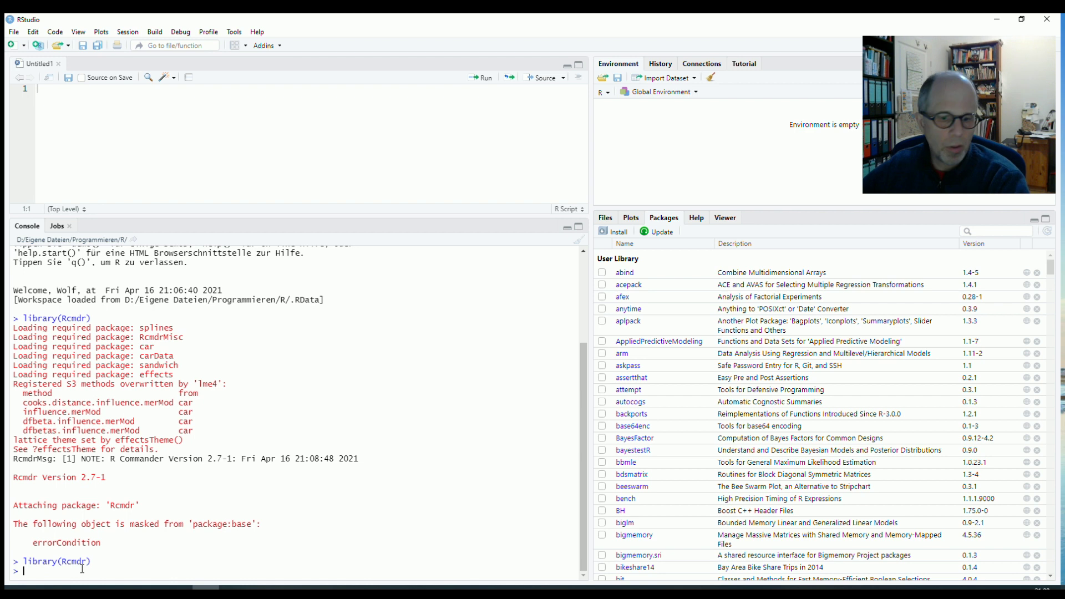
{"action": "type", "text": "Comm"}
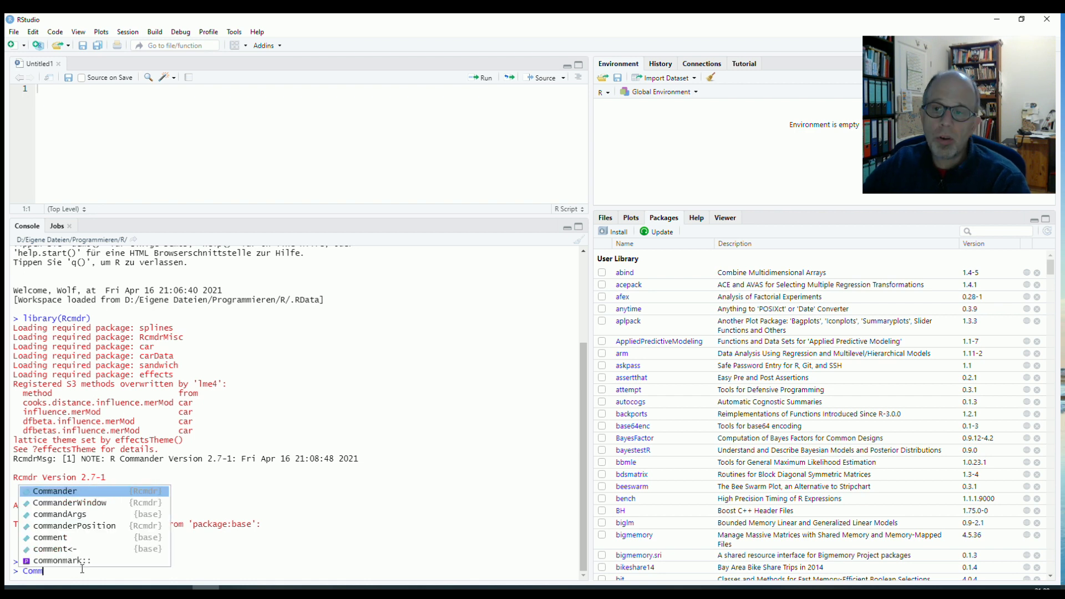
{"action": "key", "text": "Return"}
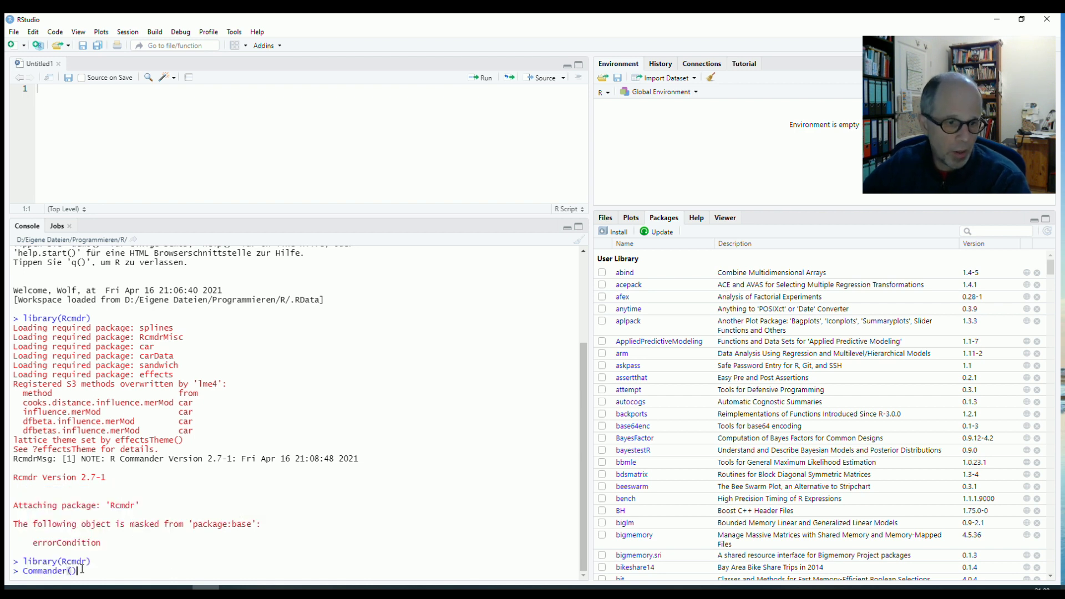
{"action": "key", "text": "Return"}
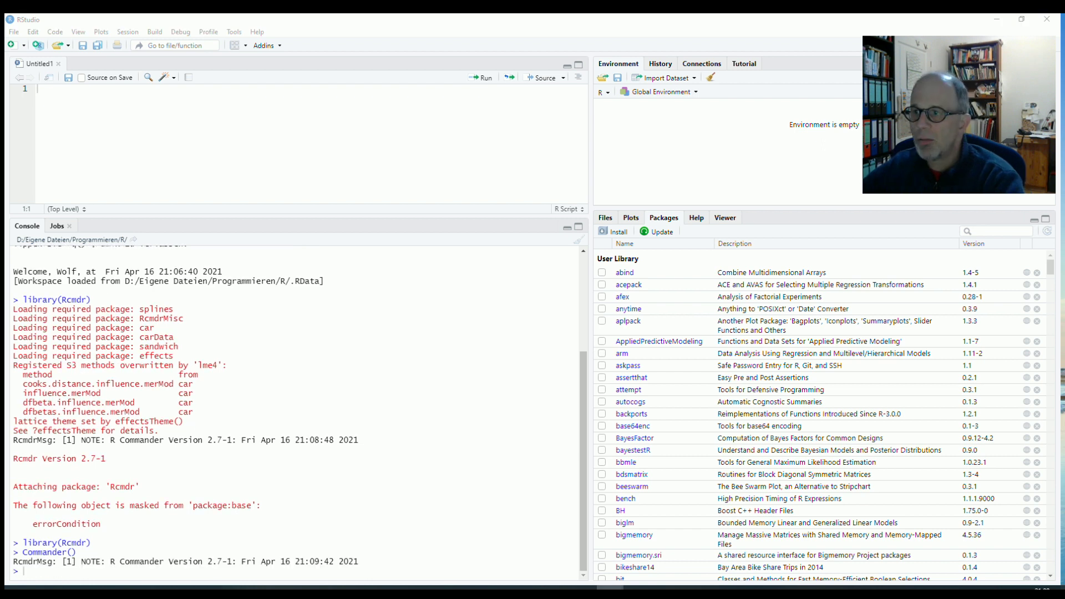
{"action": "mouse_move", "coordinate": [413, 151]}
{"action": "left_mouse_down"}
{"action": "mouse_move", "coordinate": [408, 175]}
{"action": "mouse_move", "coordinate": [432, 159]}
{"action": "left_mouse_up"}
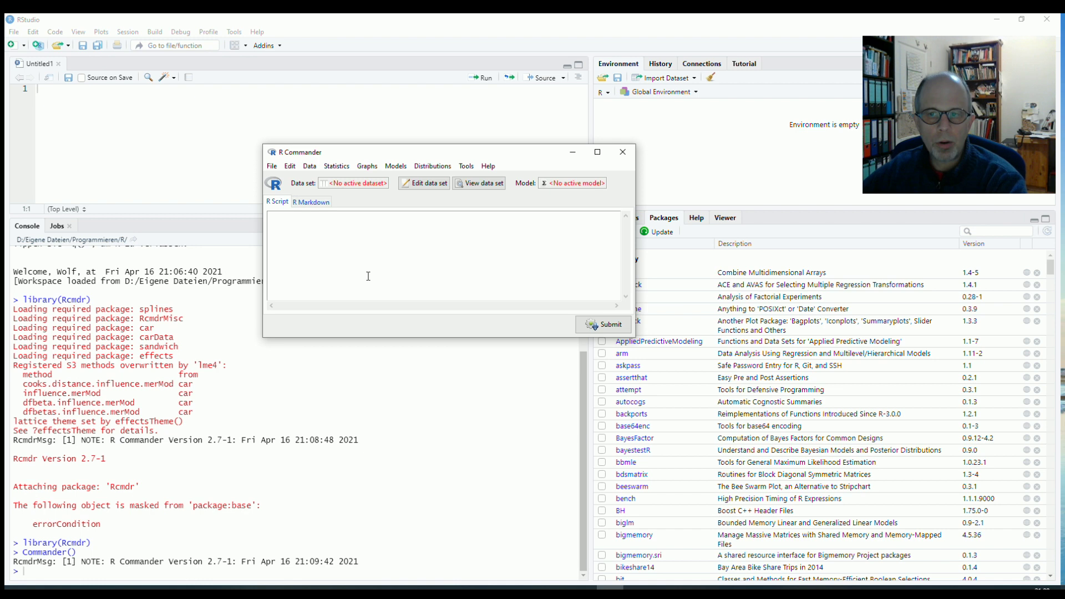
Step: Browse the Statistics > Means menu and close it without choosing anything
{"action": "left_click", "coordinate": [338, 166]}
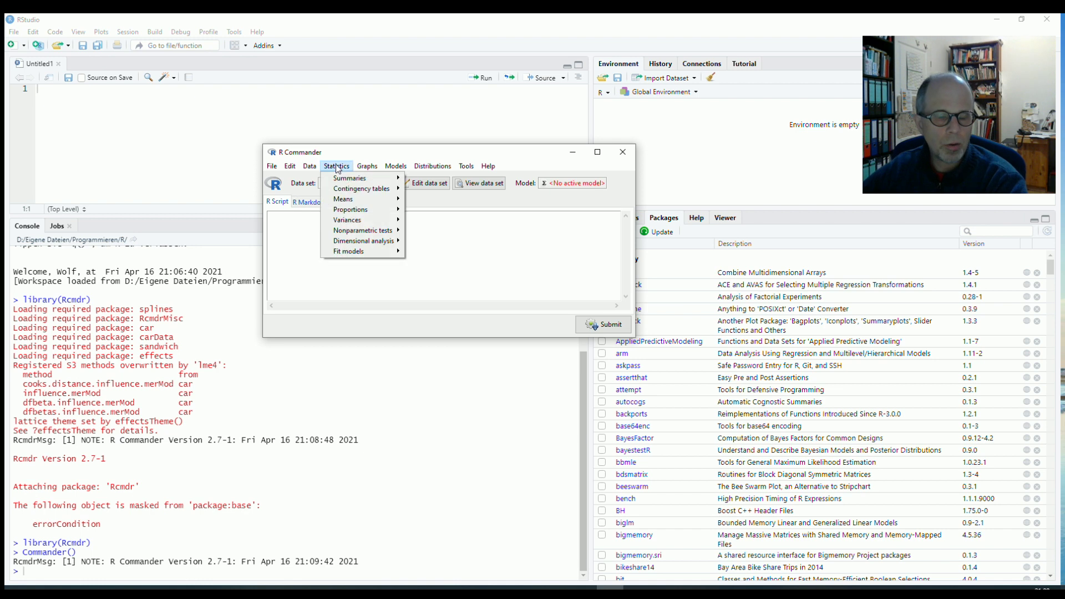
{"action": "mouse_move", "coordinate": [344, 199]}
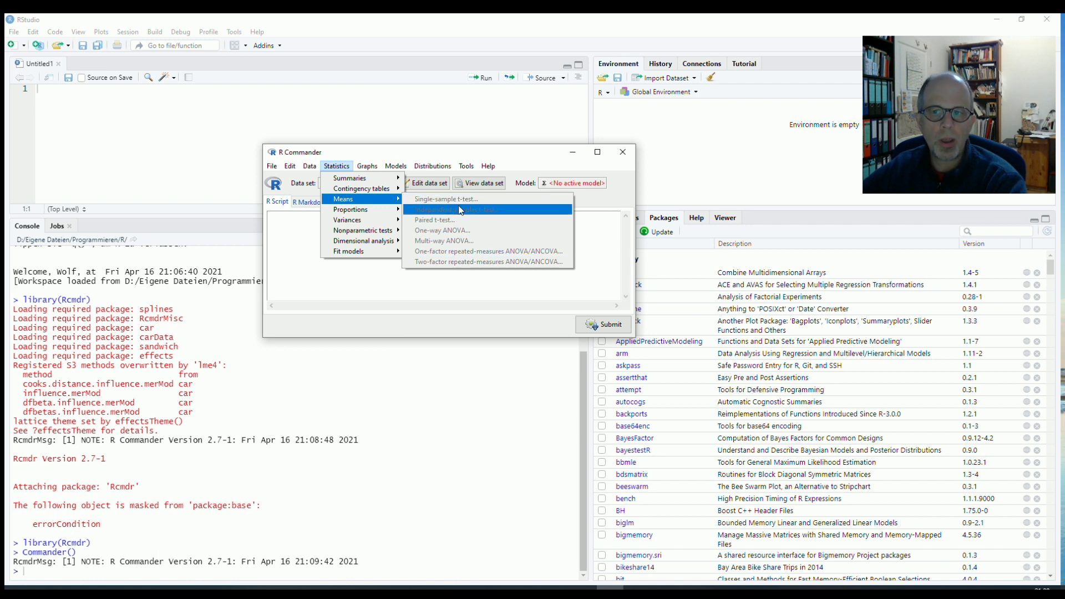
{"action": "left_click", "coordinate": [421, 278]}
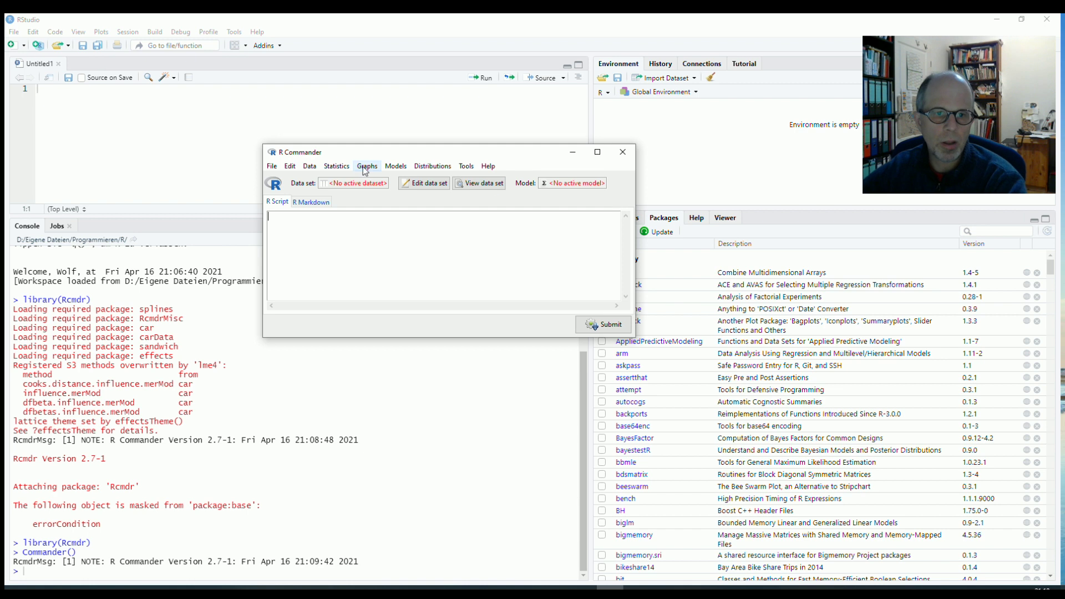
Step: Load the chickwts dataset with data("chickwts") and print its rows in the console
{"action": "left_click", "coordinate": [67, 569]}
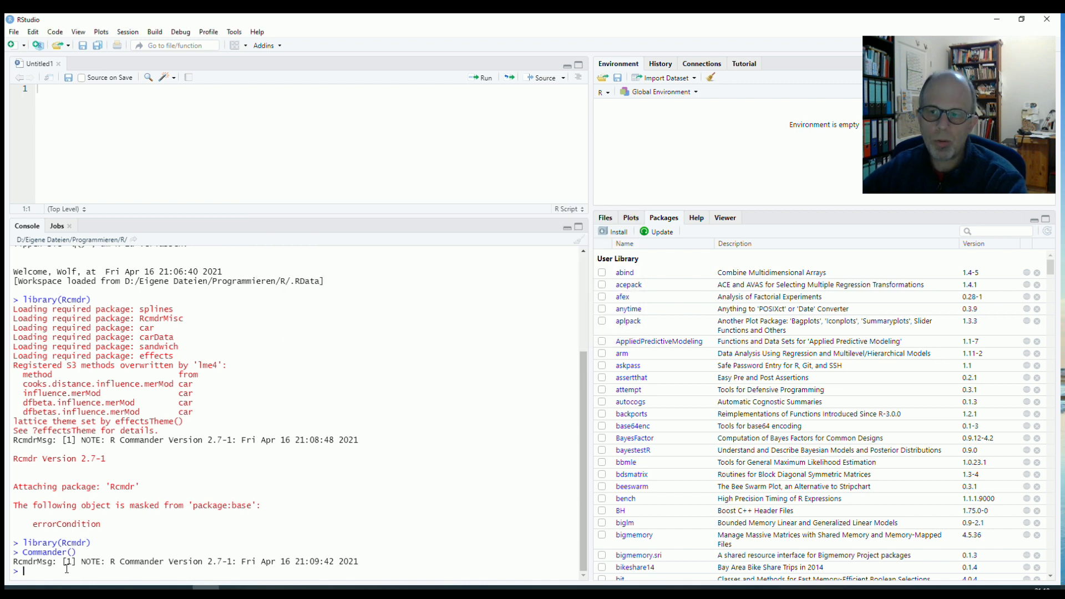
{"action": "type", "text": "data("}
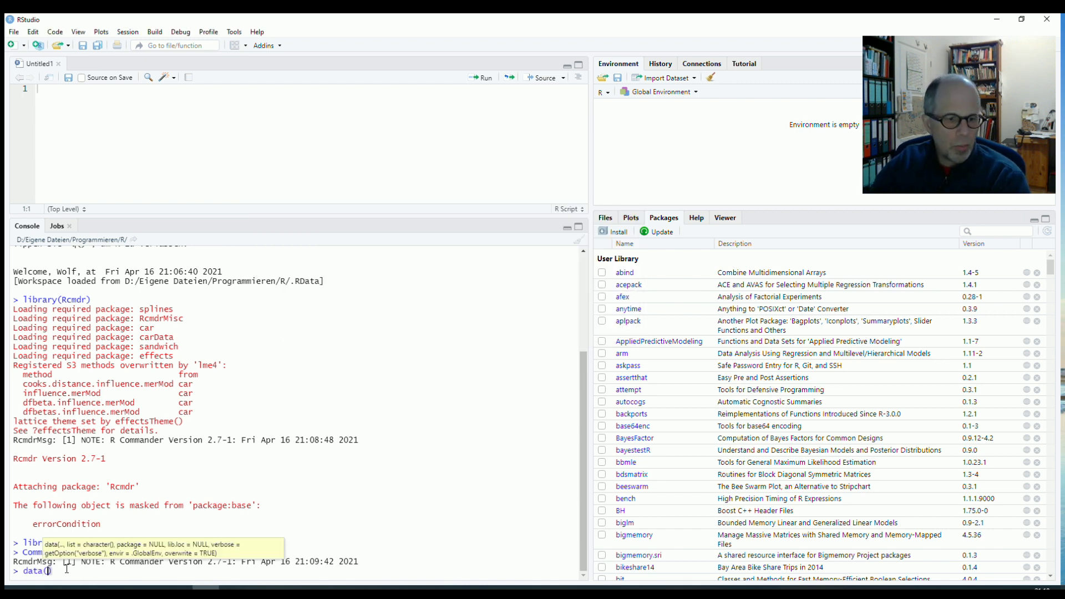
{"action": "type", "text": "\"ch"}
{"action": "key", "text": "Tab"}
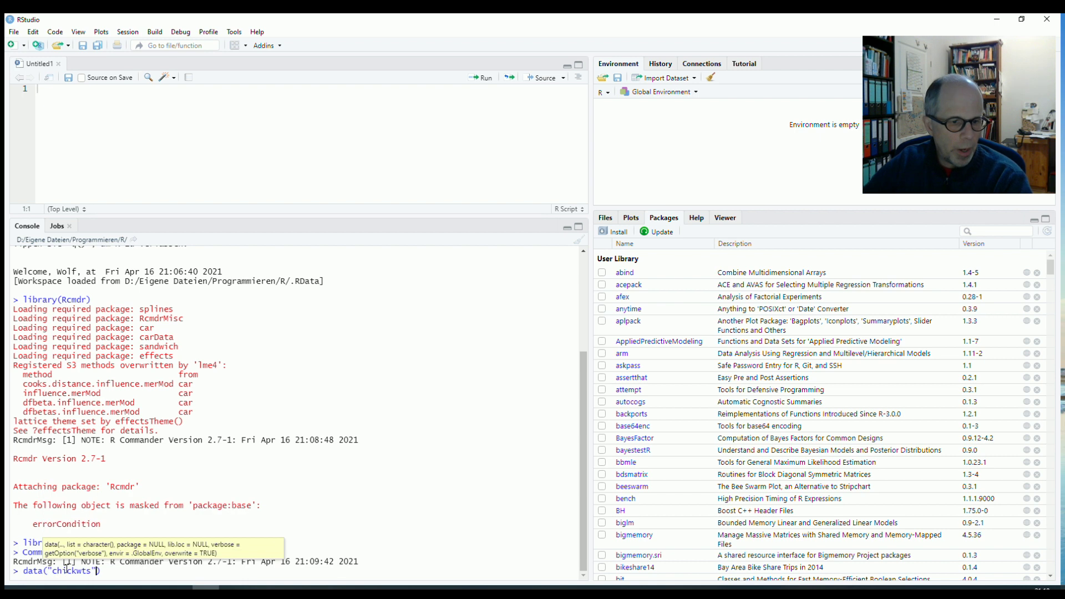
{"action": "key", "text": "Return"}
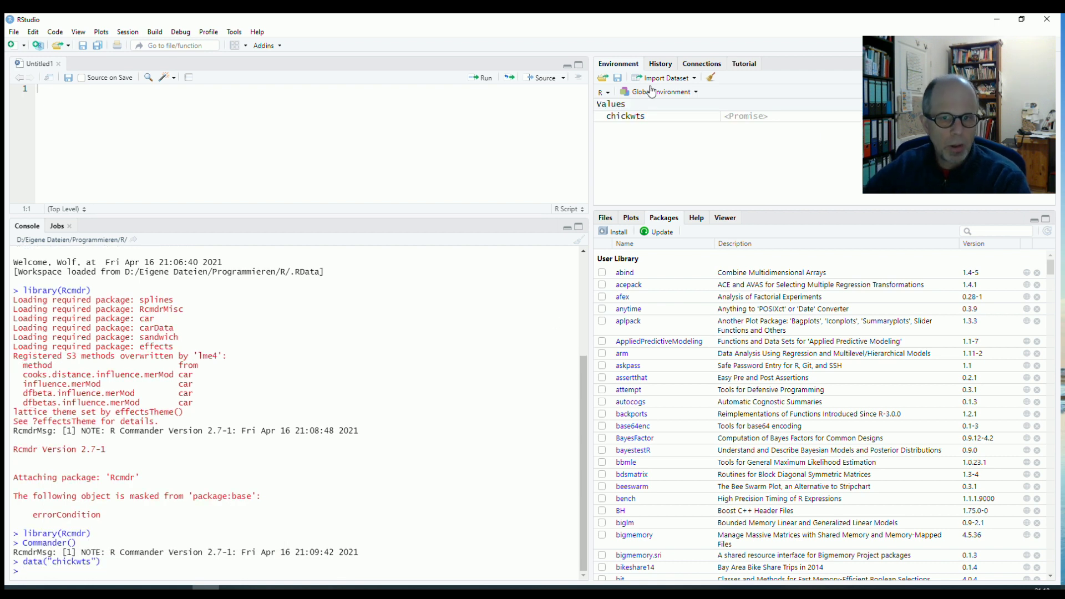
{"action": "left_click", "coordinate": [633, 119]}
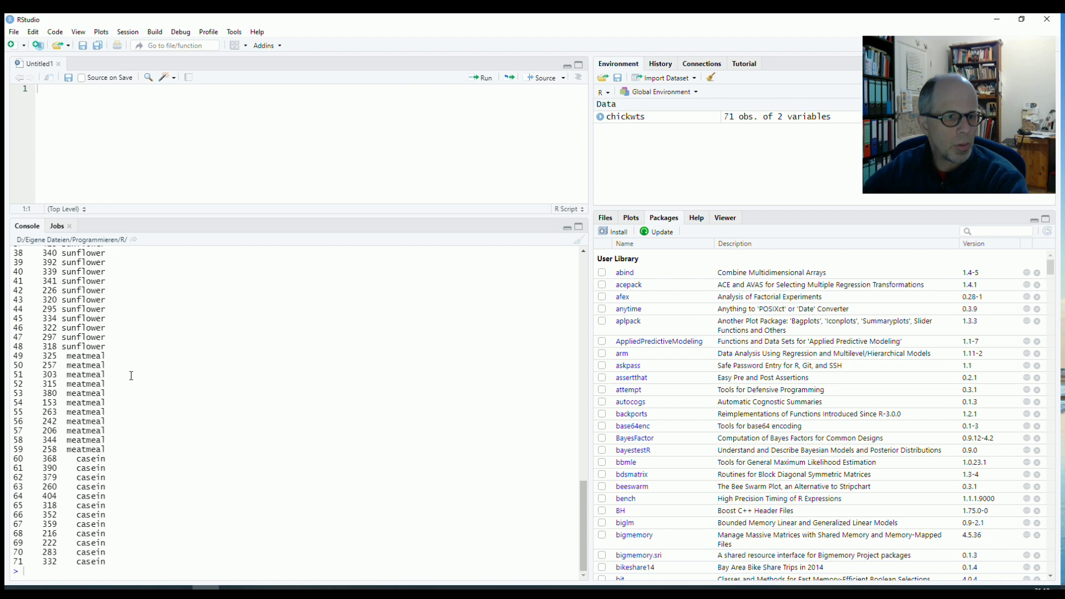
{"action": "scroll", "coordinate": [128, 376], "scroll_direction": "up", "scroll_amount": 10}
{"action": "scroll", "coordinate": [111, 384], "scroll_direction": "down", "scroll_amount": 2}
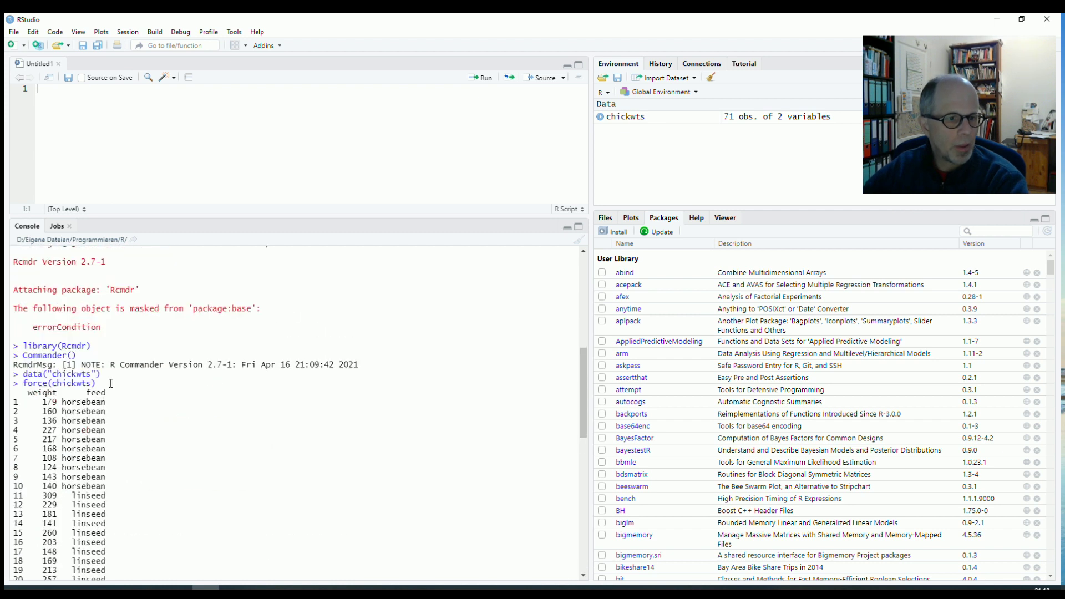
{"action": "scroll", "coordinate": [111, 384], "scroll_direction": "down", "scroll_amount": 2}
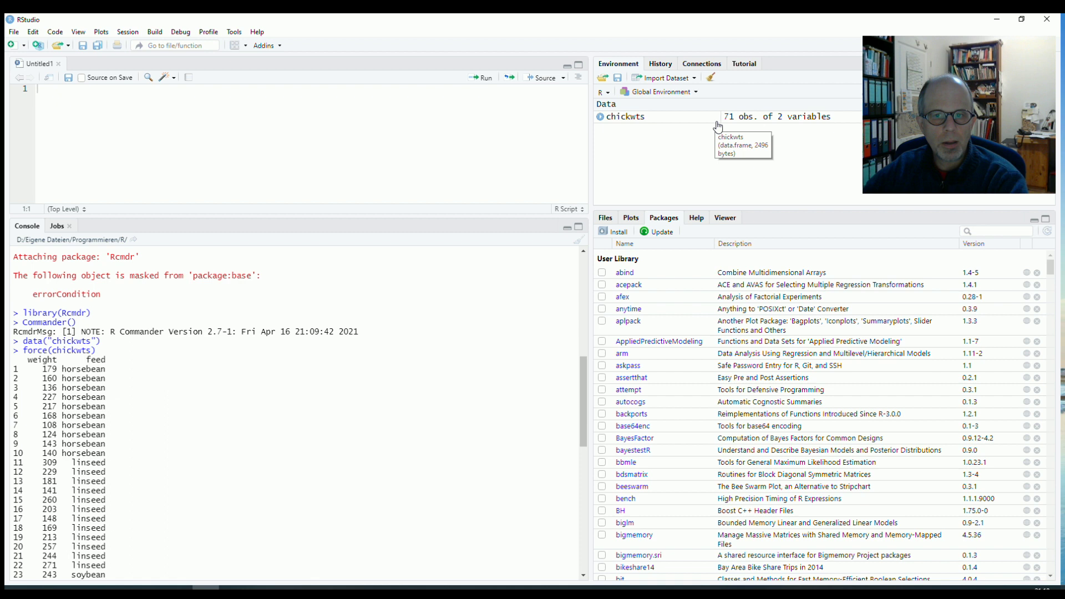
Step: Expand chickwts in the Environment pane to show its weight and feed variables
{"action": "left_click", "coordinate": [600, 118]}
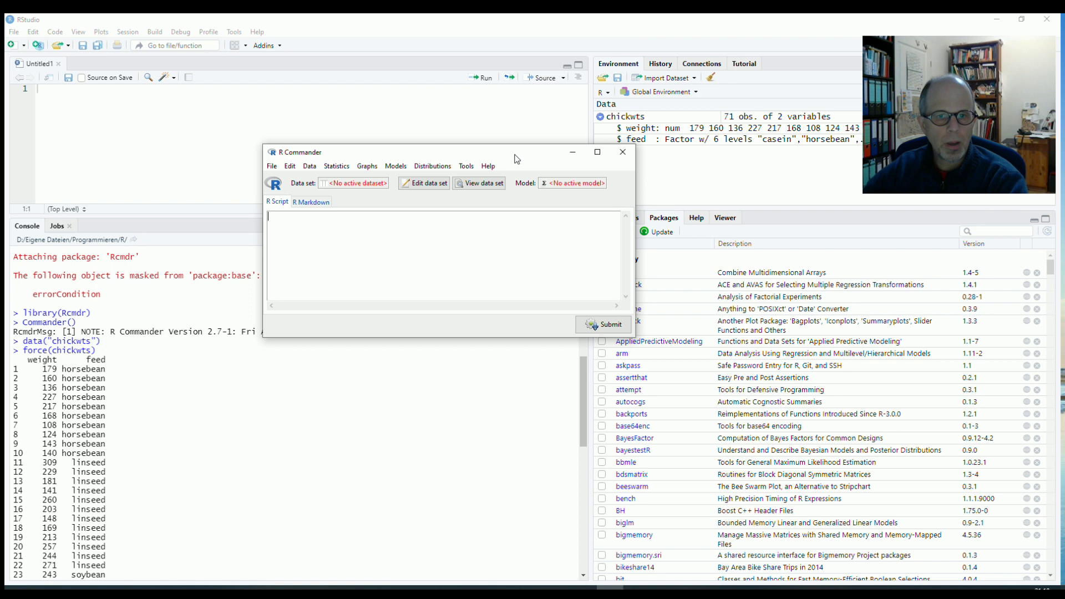
{"action": "left_click_drag", "start_coordinate": [519, 153], "coordinate": [362, 172]}
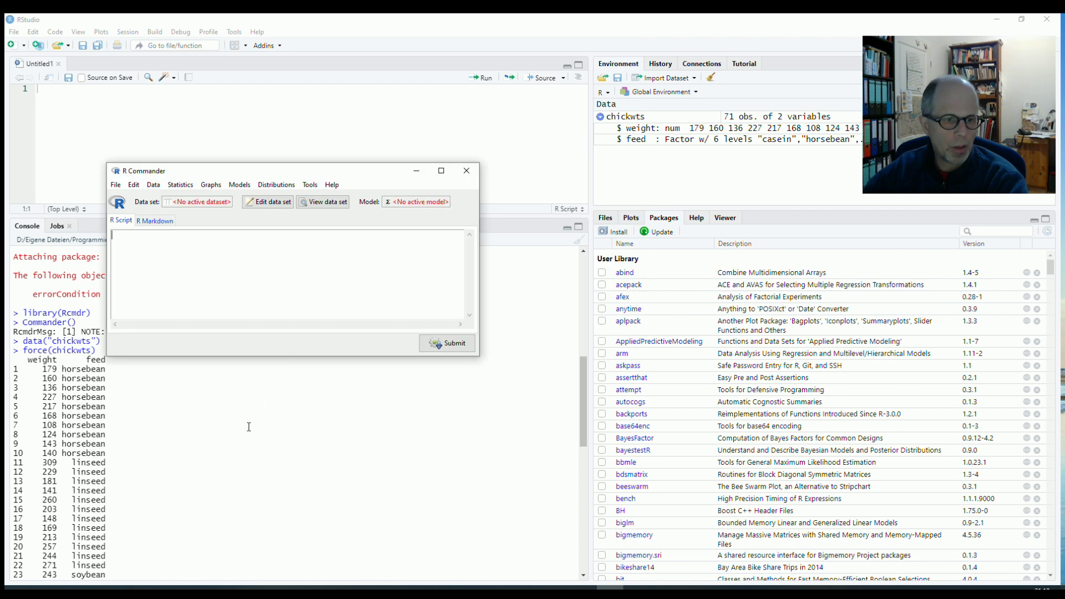
{"action": "scroll", "coordinate": [249, 424], "scroll_direction": "down", "scroll_amount": 7}
{"action": "left_click_drag", "start_coordinate": [583, 535], "coordinate": [583, 554]}
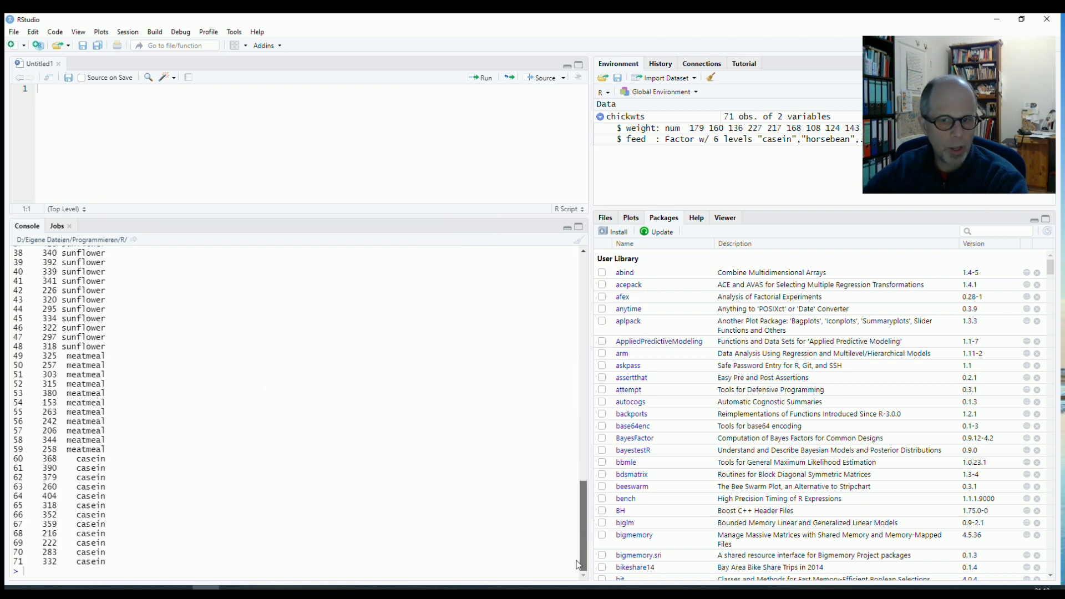
{"action": "left_click", "coordinate": [695, 218]}
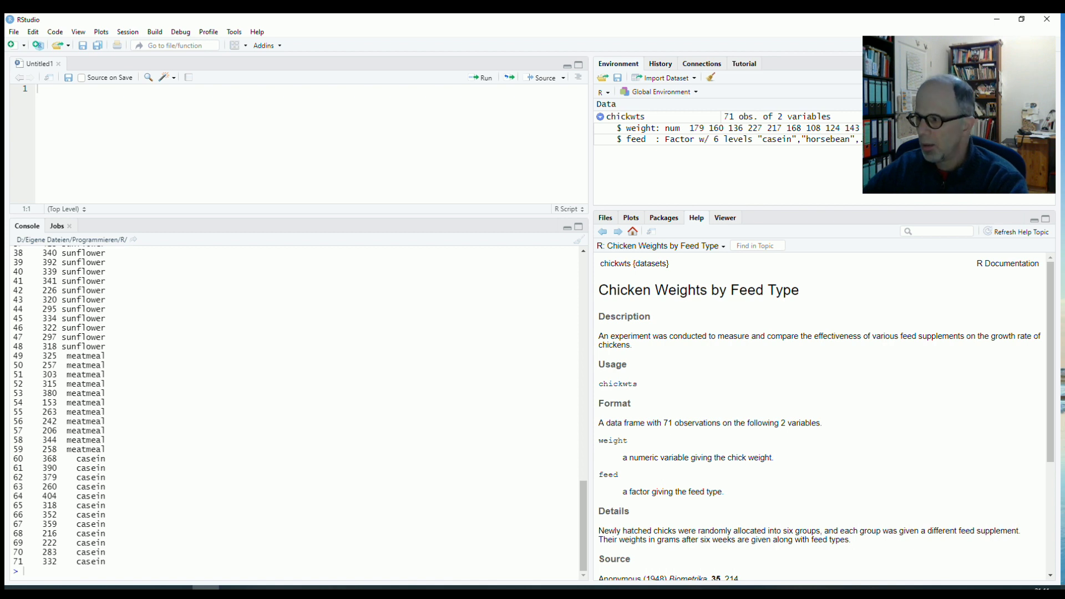
Step: Make chickwts the active data set in R Commander
{"action": "key", "text": "alt+Tab"}
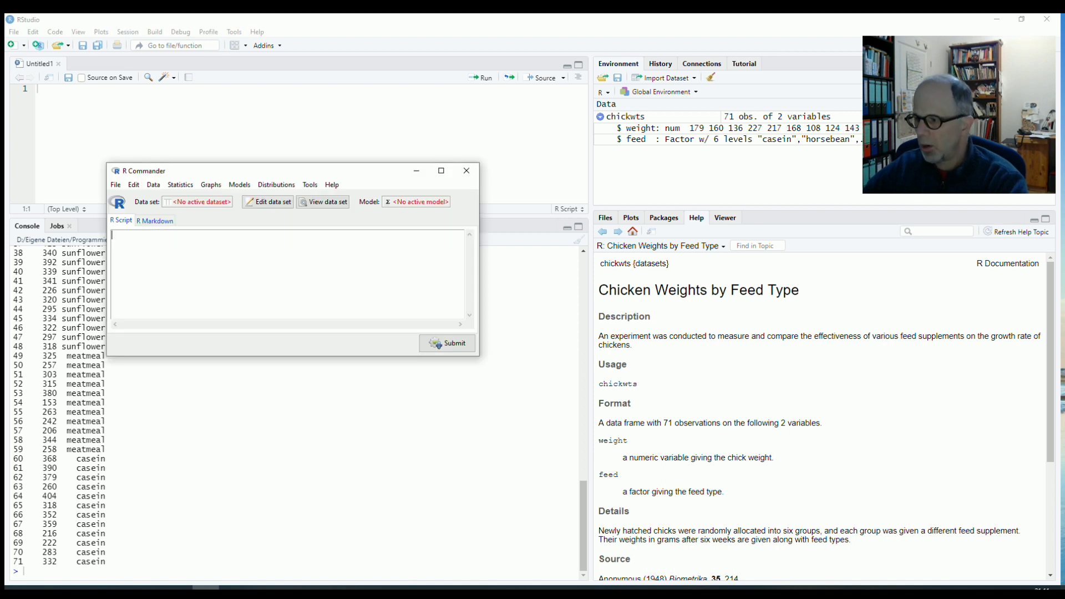
{"action": "left_click", "coordinate": [212, 205]}
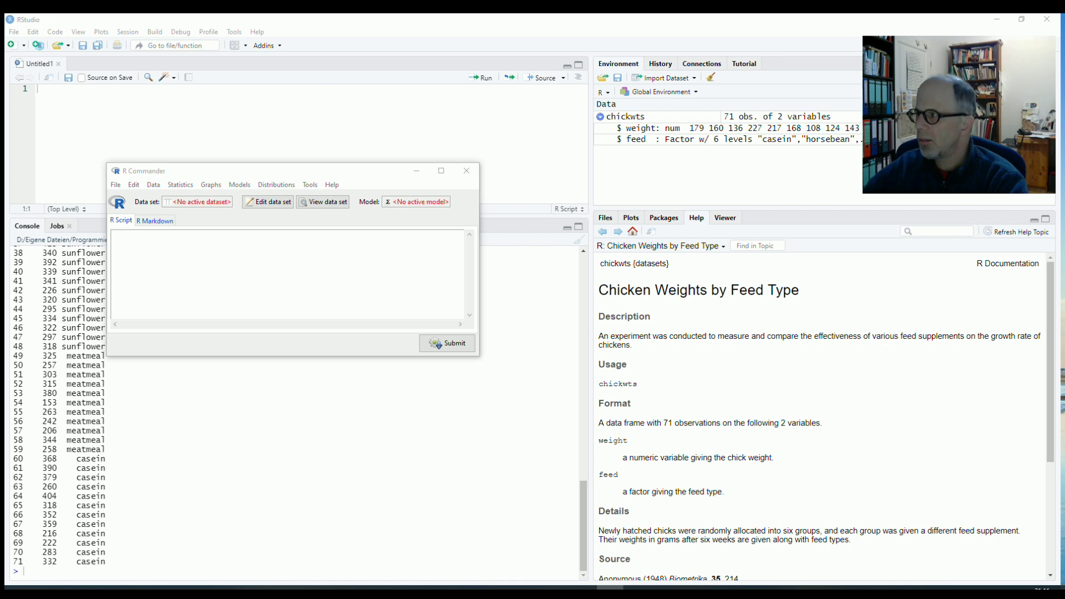
{"action": "left_click_drag", "start_coordinate": [809, 97], "coordinate": [573, 182]}
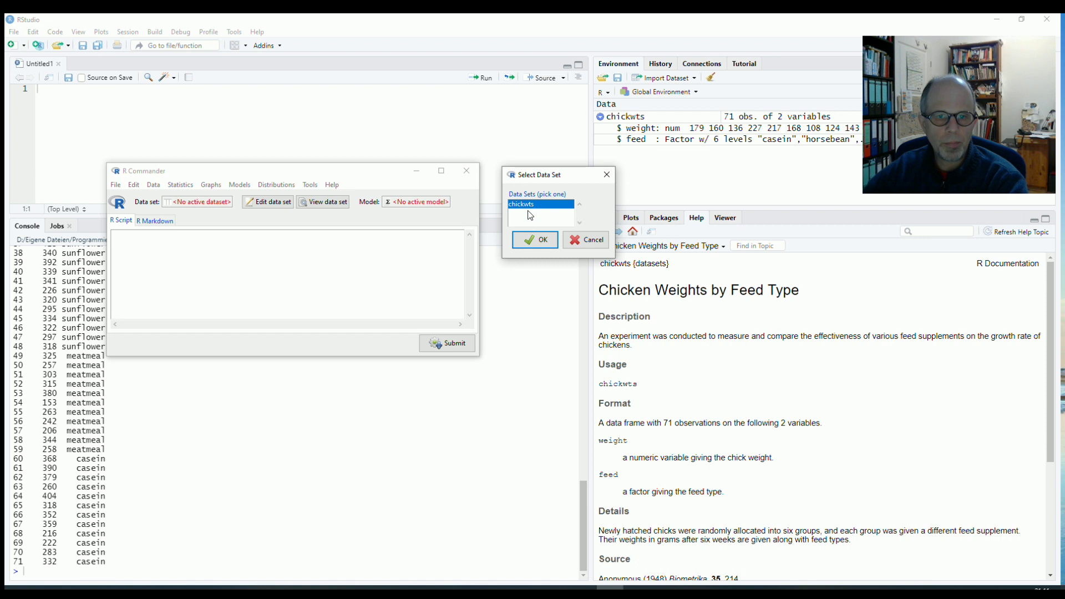
{"action": "left_click", "coordinate": [536, 239]}
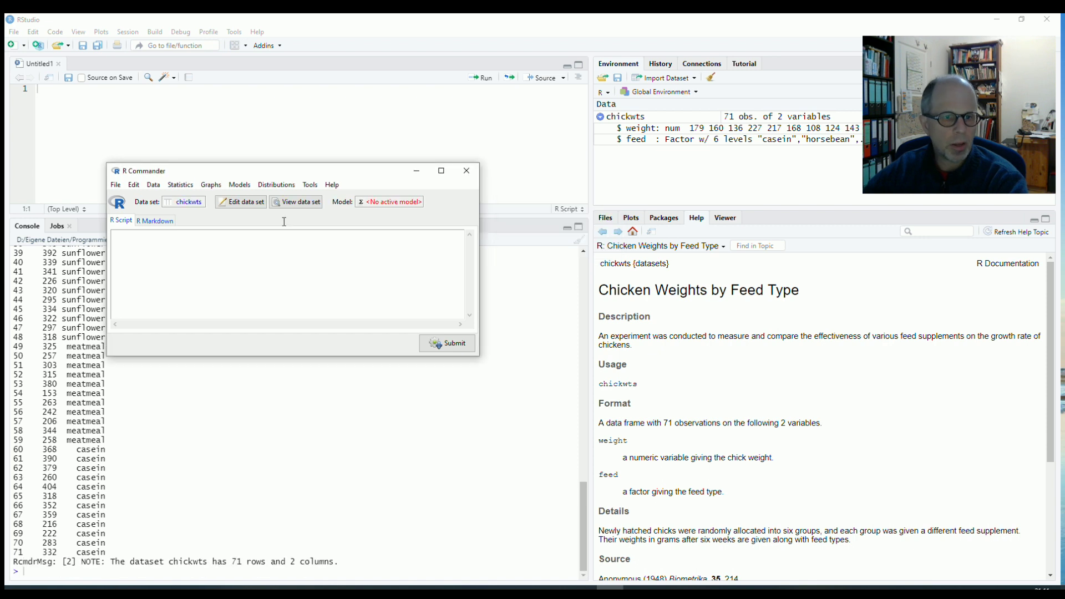
Step: Open the One-Way ANOVA dialog from Statistics > Means
{"action": "left_click", "coordinate": [174, 187]}
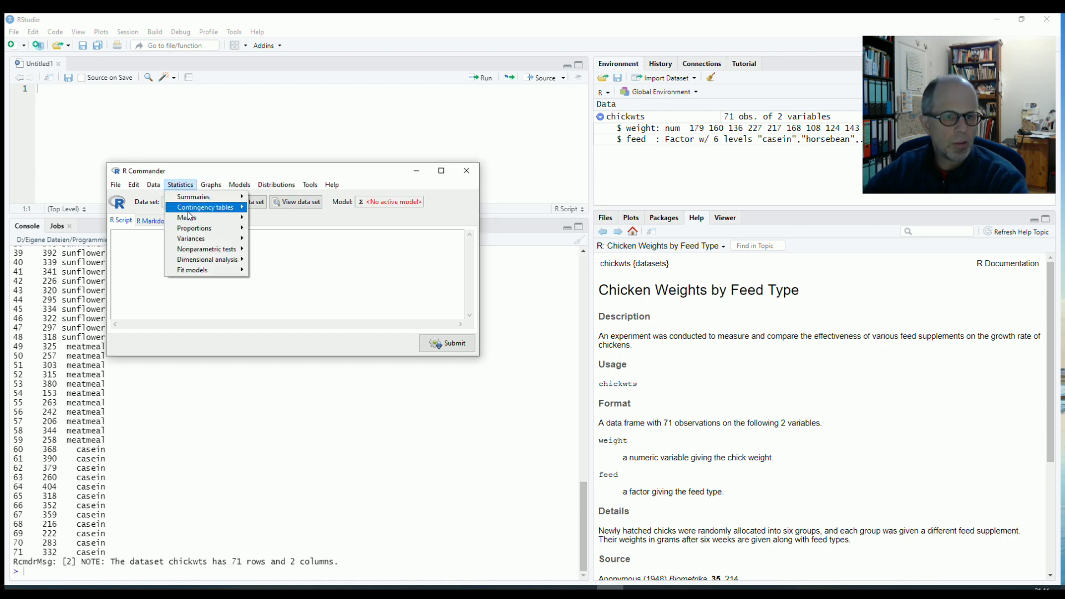
{"action": "mouse_move", "coordinate": [189, 220]}
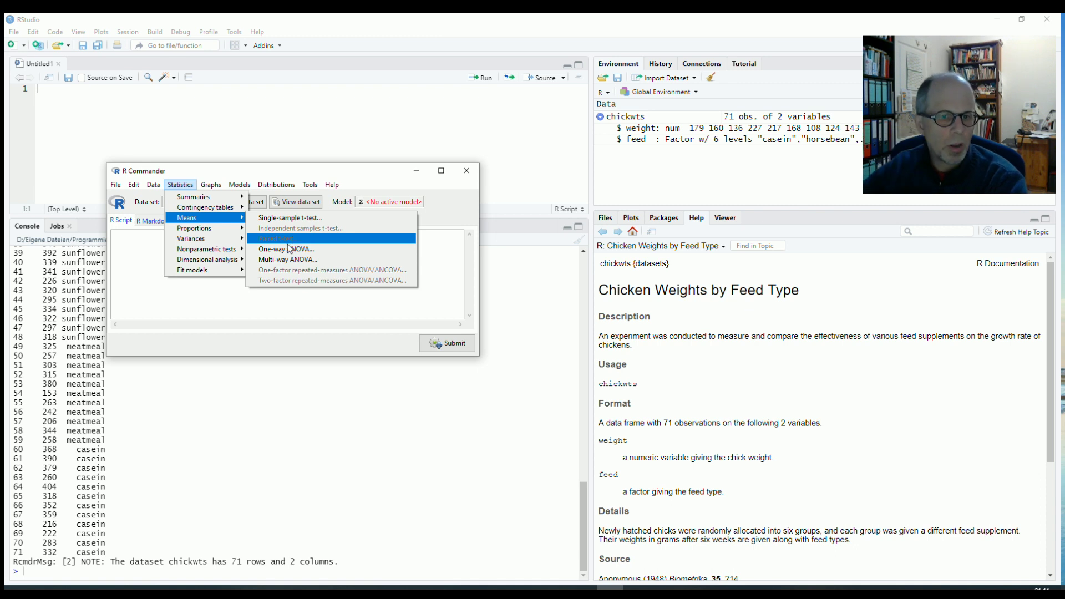
{"action": "left_click", "coordinate": [287, 249]}
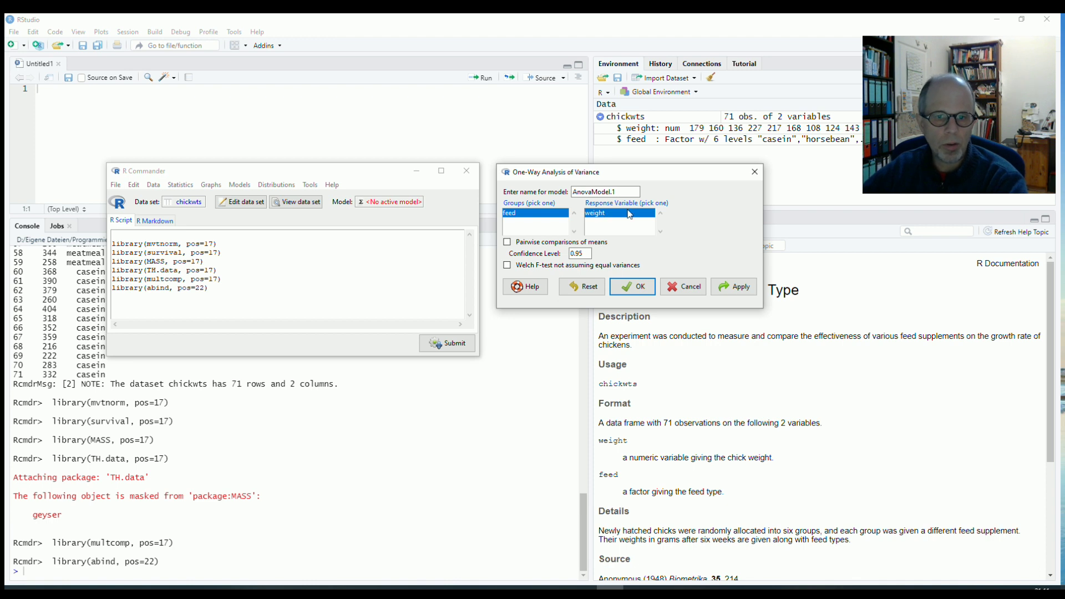
Step: Enable pairwise comparisons of means and run the one-way ANOVA of weight by feed
{"action": "left_click", "coordinate": [507, 243]}
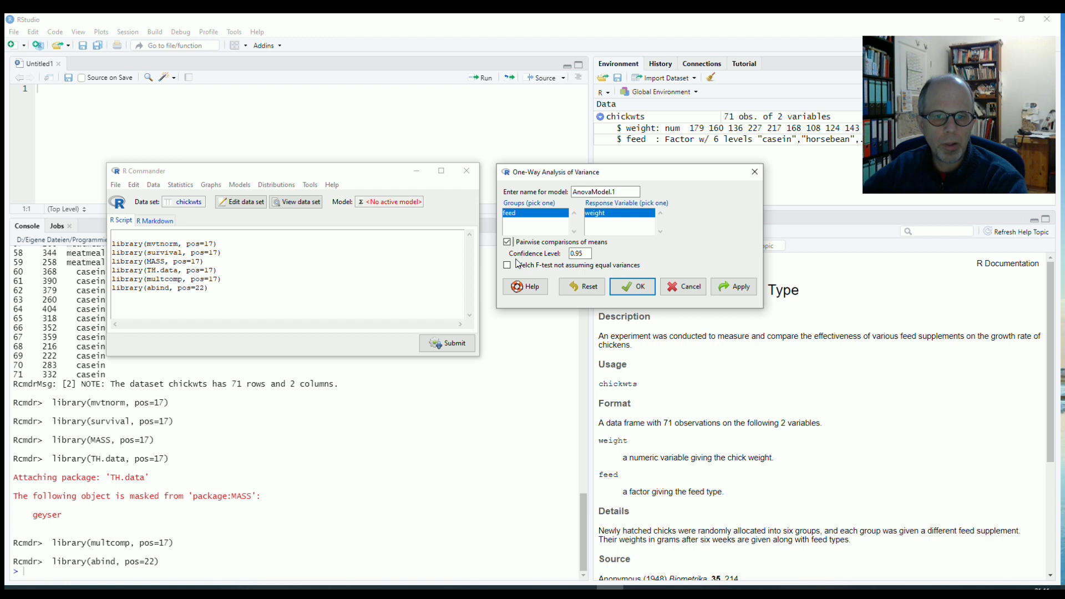
{"action": "left_click", "coordinate": [630, 289]}
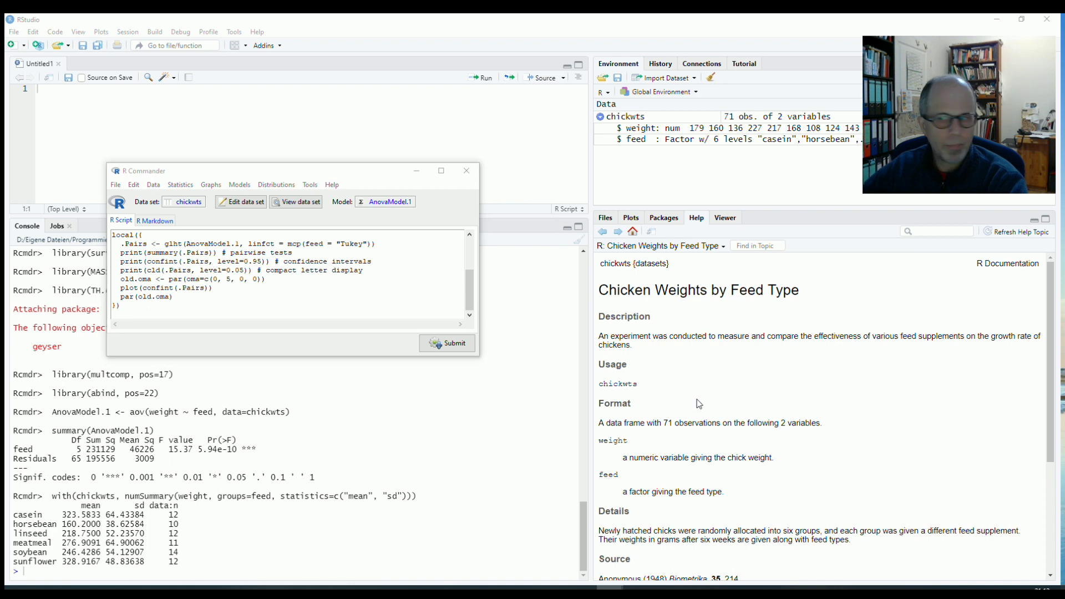
Step: Scroll the RStudio console up to the aov command fitting AnovaModel.1 and highlight it
{"action": "left_click", "coordinate": [259, 451]}
{"action": "scroll", "coordinate": [259, 451], "scroll_direction": "up", "scroll_amount": 10}
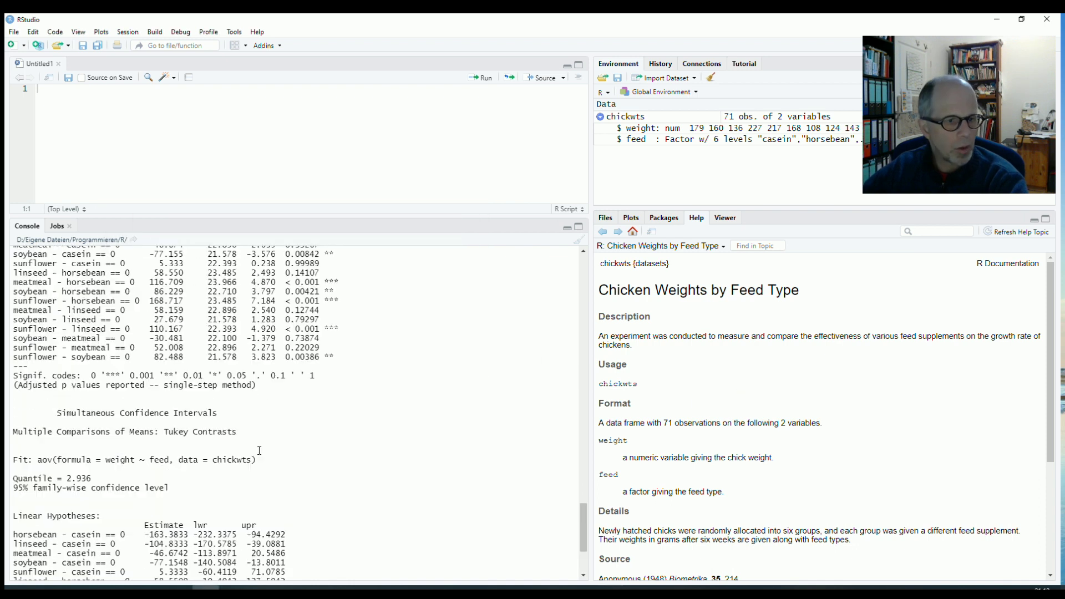
{"action": "scroll", "coordinate": [260, 451], "scroll_direction": "up", "scroll_amount": 7}
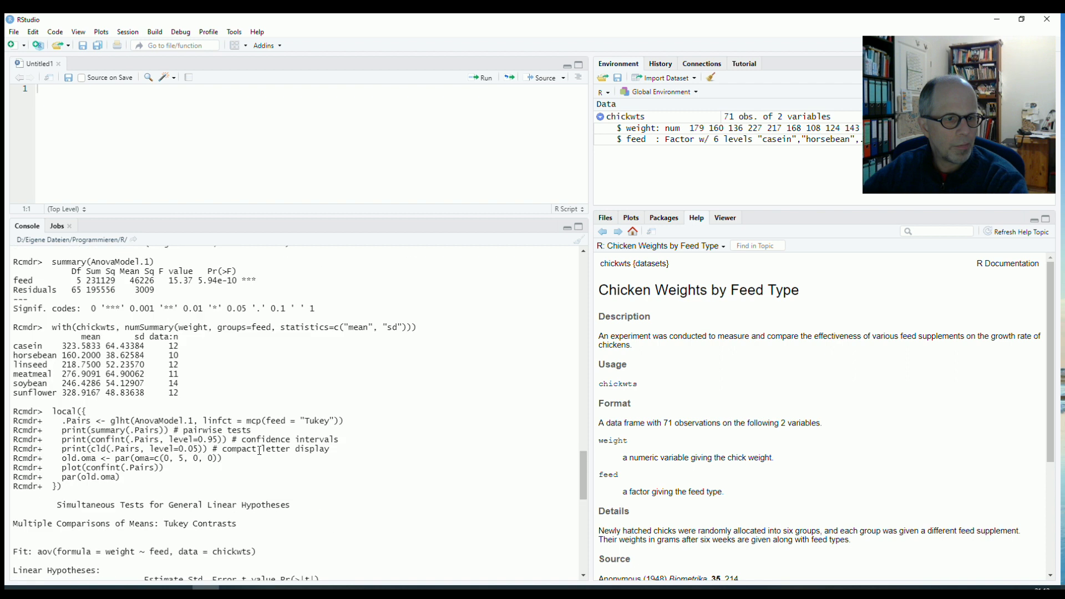
{"action": "scroll", "coordinate": [259, 451], "scroll_direction": "up", "scroll_amount": 2}
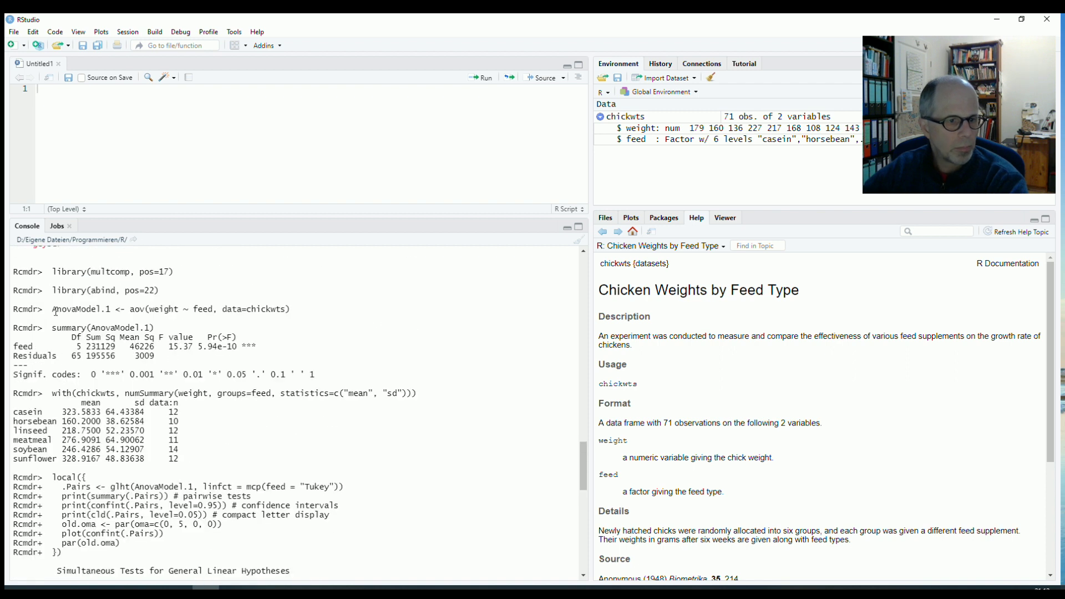
{"action": "left_click_drag", "start_coordinate": [53, 310], "coordinate": [302, 309]}
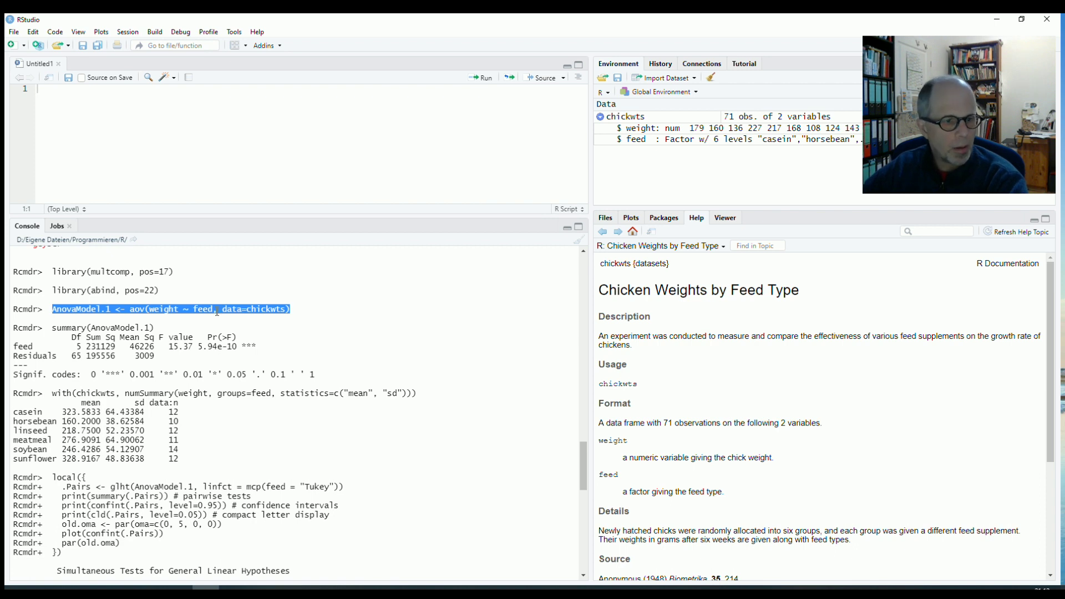
{"action": "left_click", "coordinate": [79, 311]}
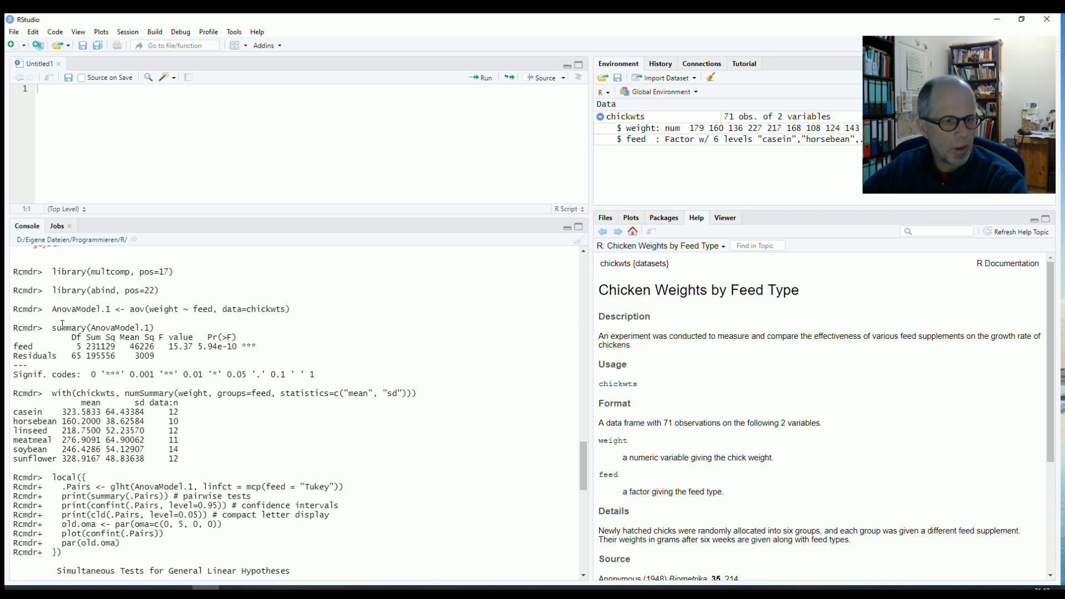
Step: Highlight the summary(AnovaModel.1) and numSummary commands and the feed p-value 5.94e-10
{"action": "left_click_drag", "start_coordinate": [53, 327], "coordinate": [176, 328]}
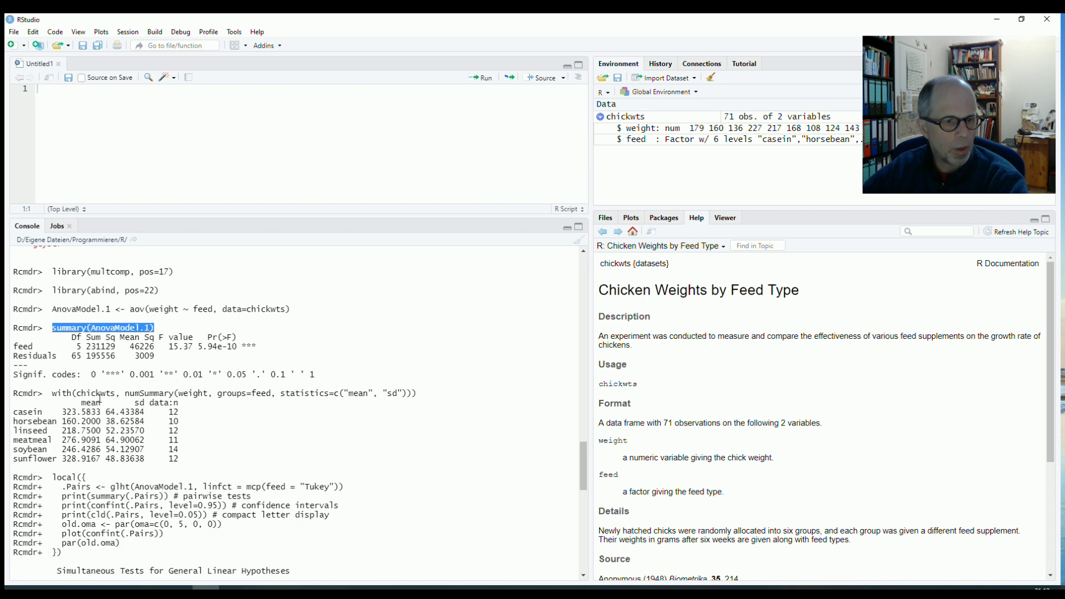
{"action": "left_click_drag", "start_coordinate": [53, 393], "coordinate": [434, 390]}
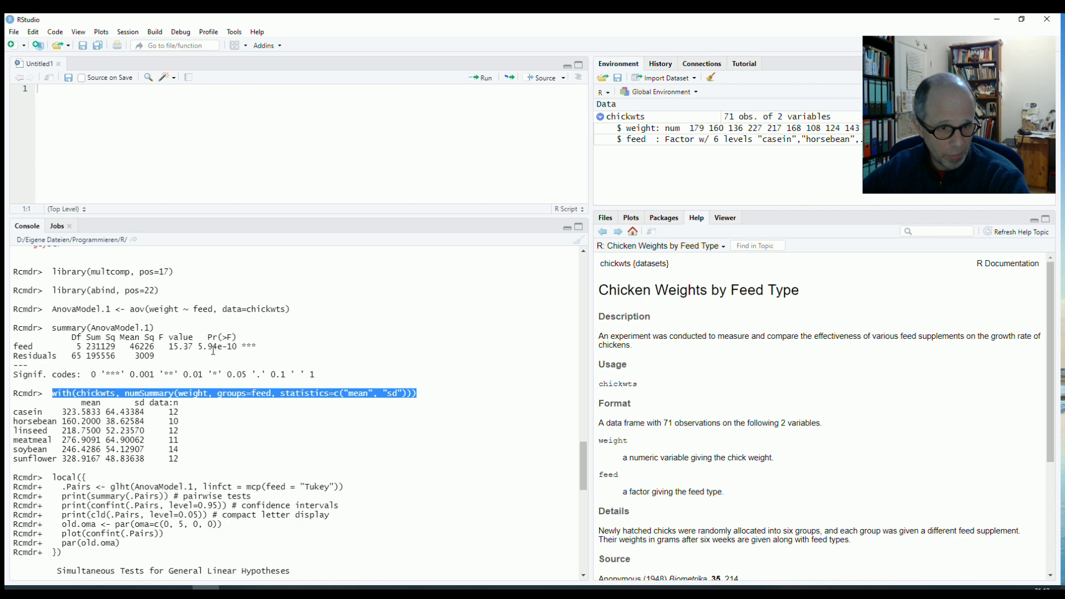
{"action": "left_click_drag", "start_coordinate": [199, 347], "coordinate": [237, 348]}
{"action": "left_click", "coordinate": [244, 344]}
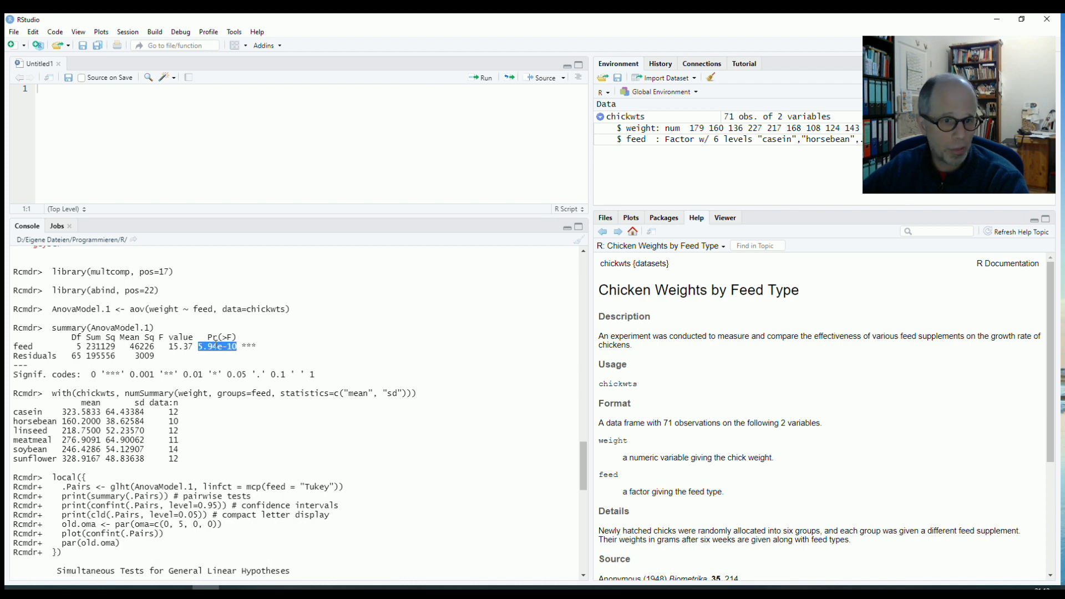
{"action": "left_click", "coordinate": [217, 345]}
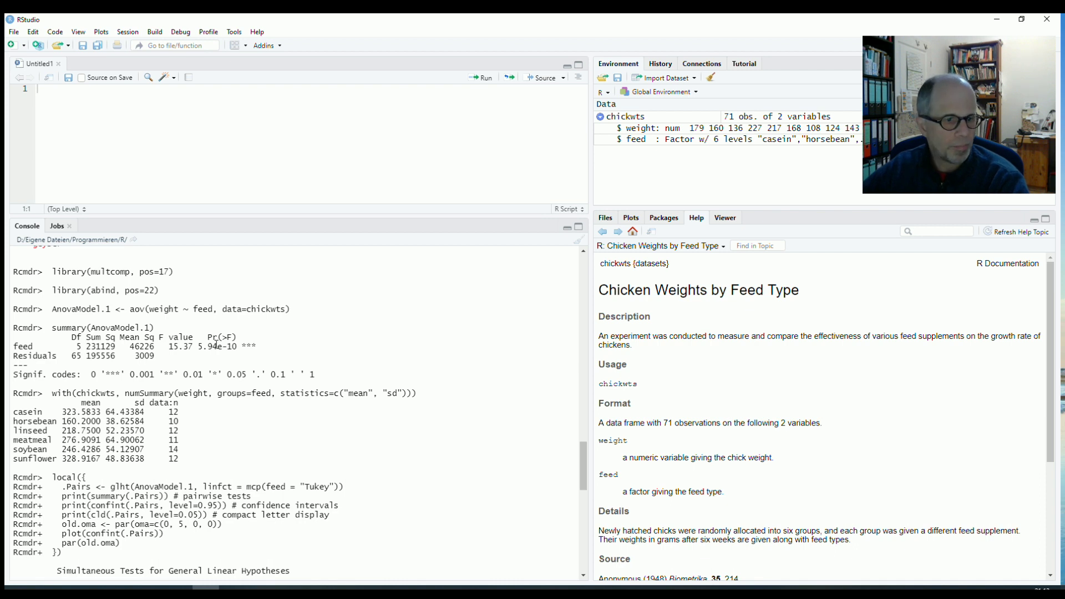
Step: Scroll the console down past the casein count of 12 to the Tukey Linear Hypotheses table
{"action": "scroll", "coordinate": [217, 345], "scroll_direction": "down", "scroll_amount": 2}
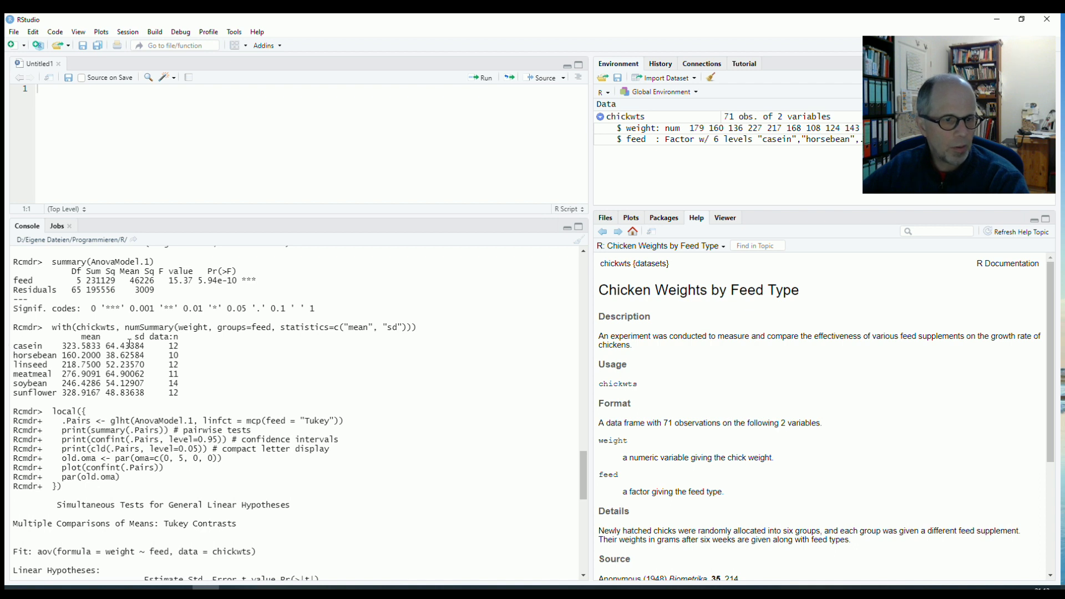
{"action": "left_click_drag", "start_coordinate": [169, 347], "coordinate": [180, 347]}
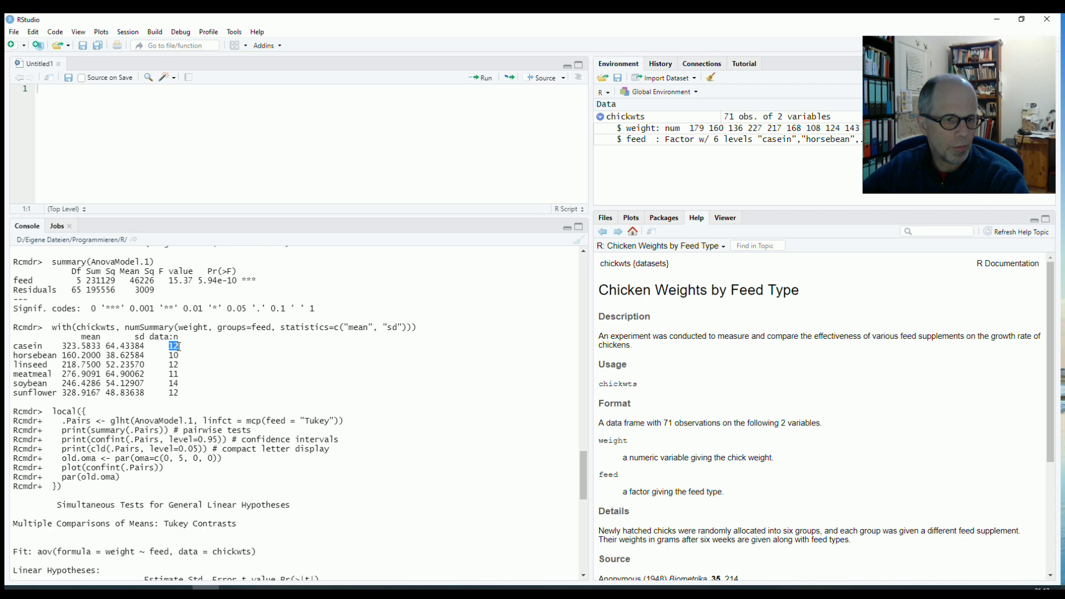
{"action": "left_click", "coordinate": [180, 347]}
{"action": "scroll", "coordinate": [226, 388], "scroll_direction": "down", "scroll_amount": 2}
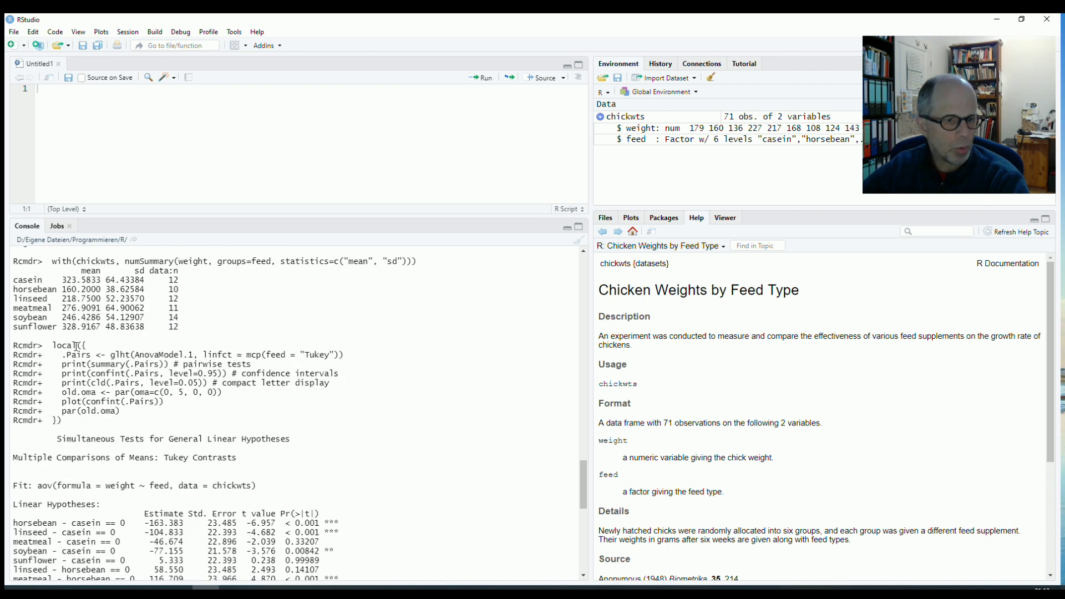
{"action": "scroll", "coordinate": [83, 355], "scroll_direction": "down", "scroll_amount": 5}
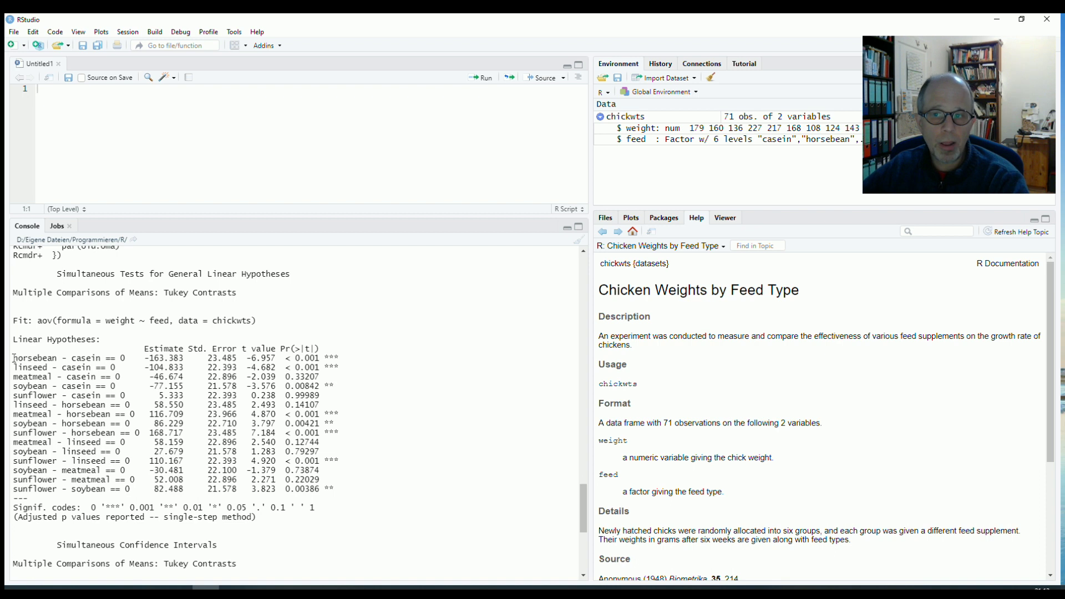
{"action": "left_click_drag", "start_coordinate": [14, 358], "coordinate": [93, 358]}
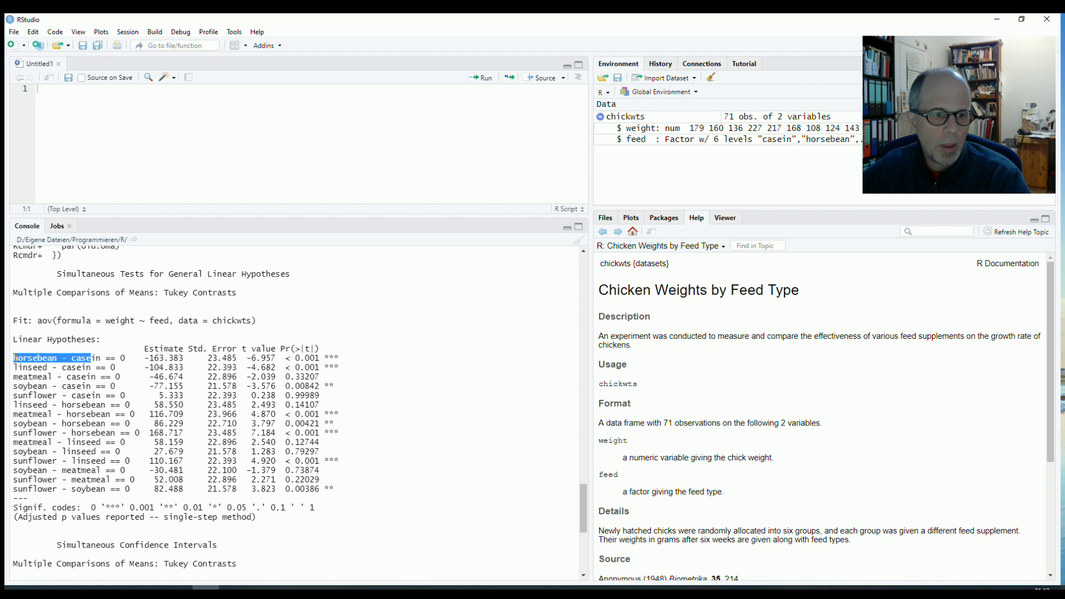
{"action": "left_click", "coordinate": [16, 358]}
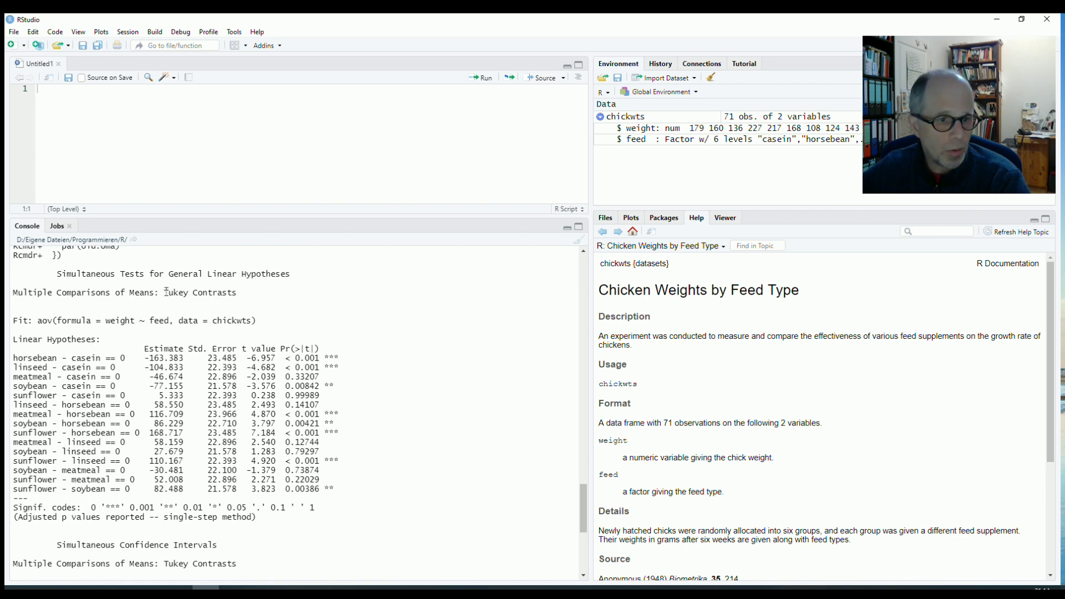
{"action": "left_click_drag", "start_coordinate": [167, 291], "coordinate": [245, 289]}
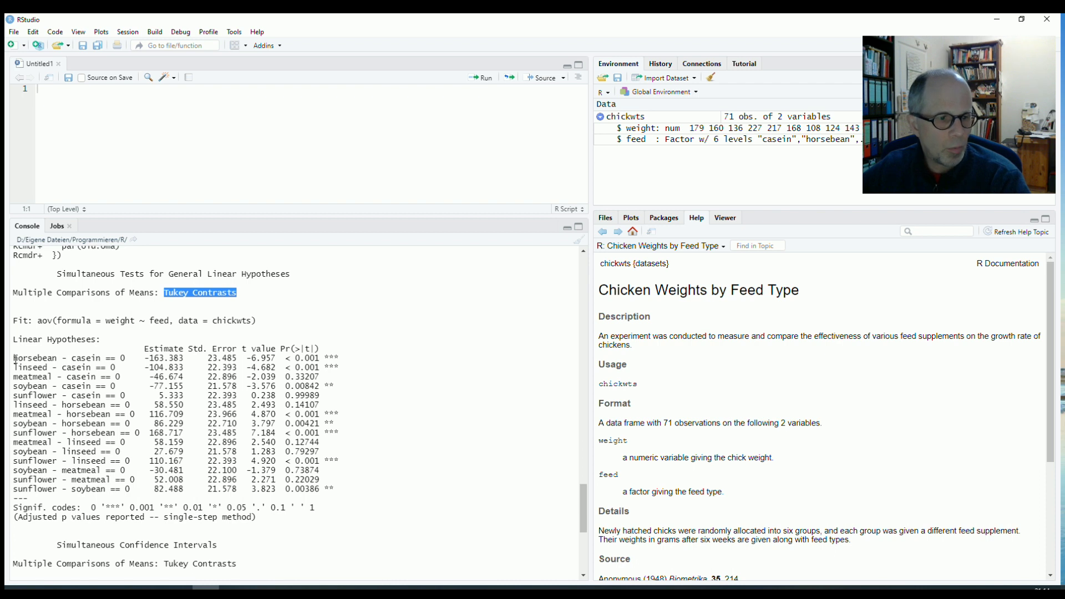
{"action": "left_click_drag", "start_coordinate": [15, 359], "coordinate": [136, 354]}
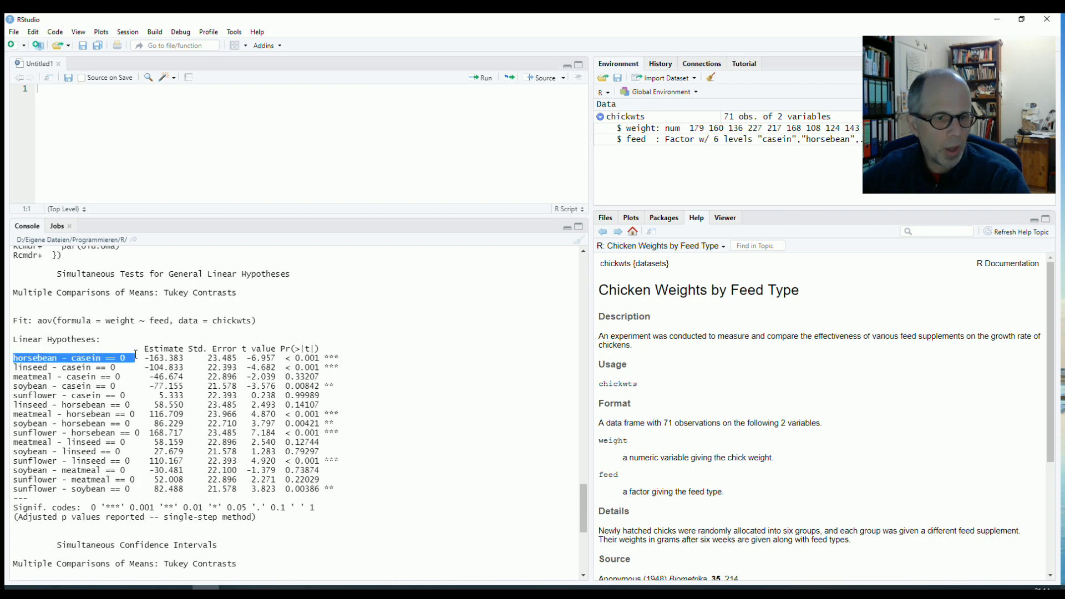
{"action": "left_click_drag", "start_coordinate": [325, 357], "coordinate": [341, 358]}
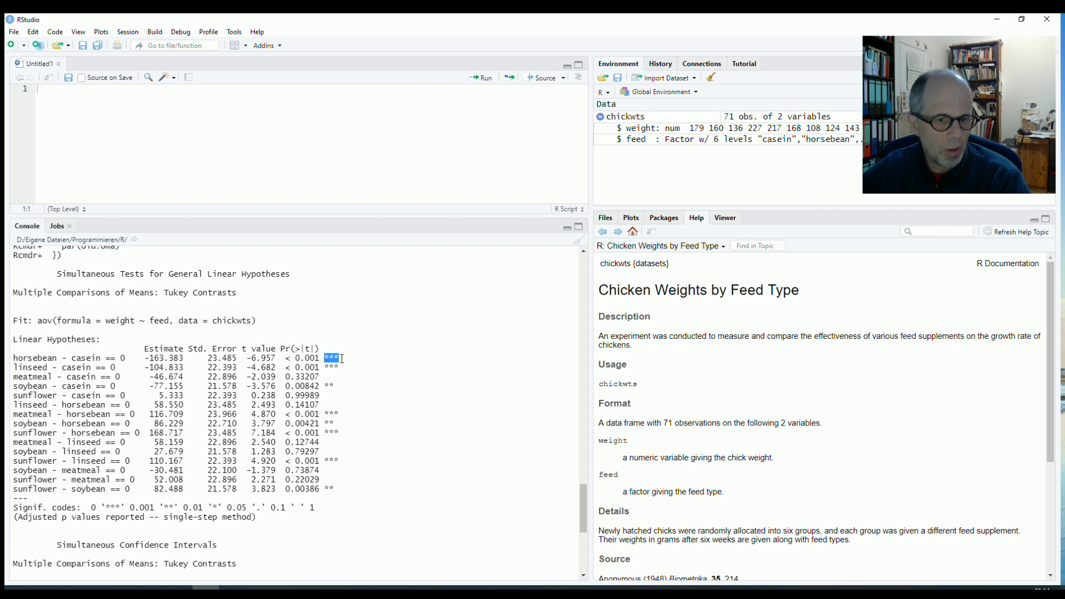
{"action": "left_click_drag", "start_coordinate": [342, 359], "coordinate": [334, 355]}
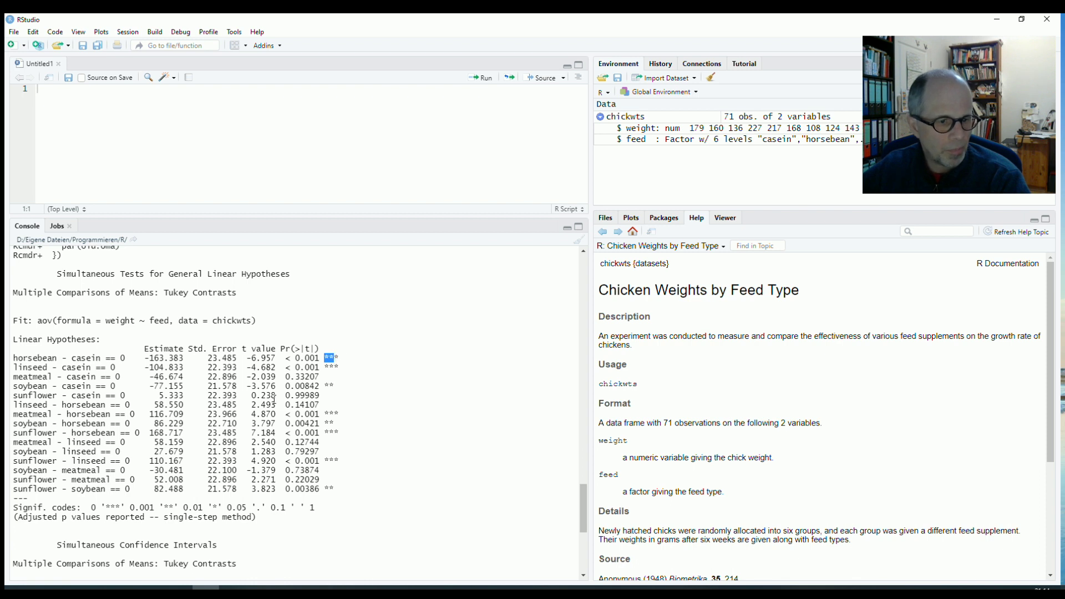
{"action": "left_click_drag", "start_coordinate": [105, 507], "coordinate": [325, 507]}
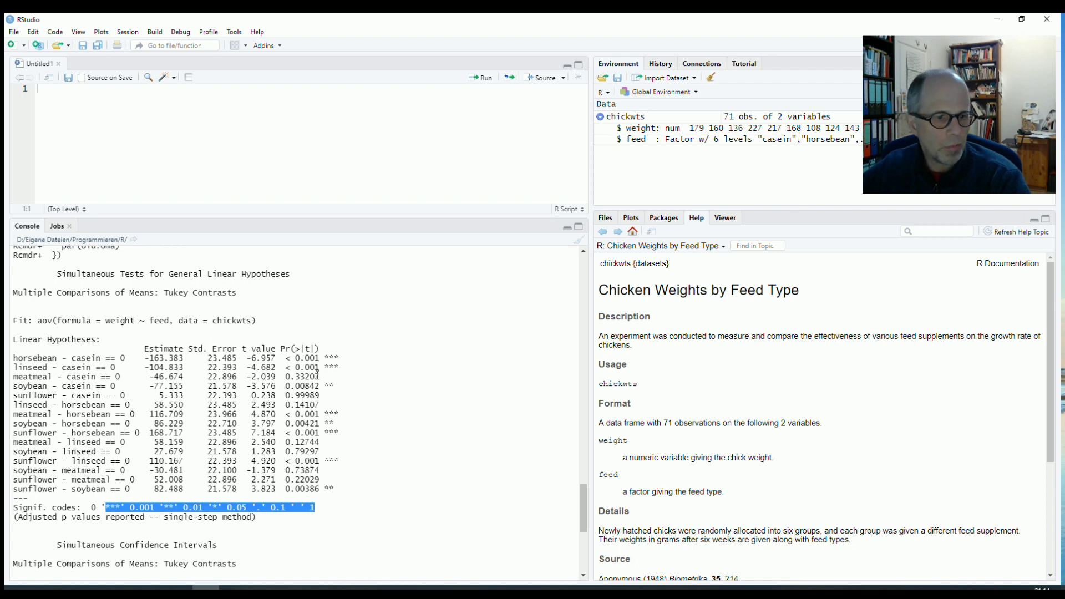
{"action": "scroll", "coordinate": [307, 380], "scroll_direction": "down", "scroll_amount": 2}
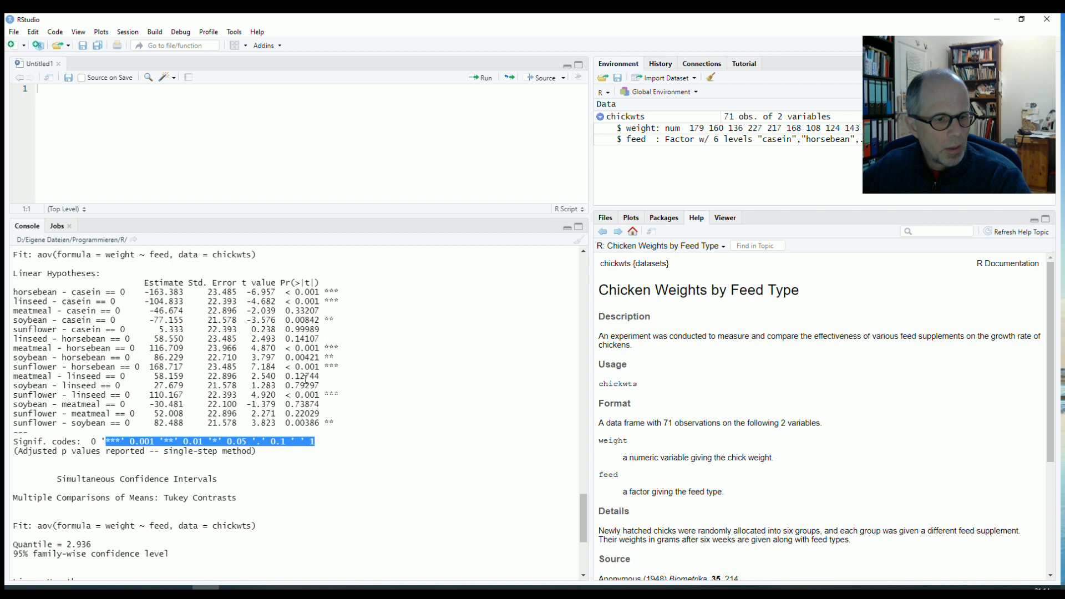
Step: Move the 95% family-wise confidence interval plot window to the centre of the screen
{"action": "left_click_drag", "start_coordinate": [799, 138], "coordinate": [538, 152]}
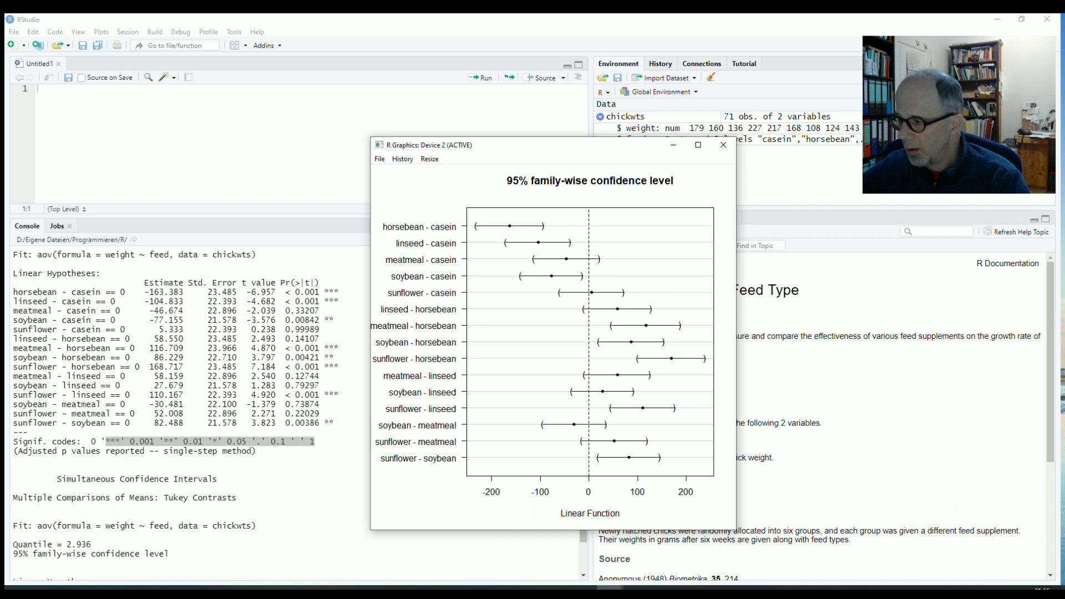
Step: Bring R Commander forward and place it left of the confidence interval plot
{"action": "key", "text": "alt+Tab"}
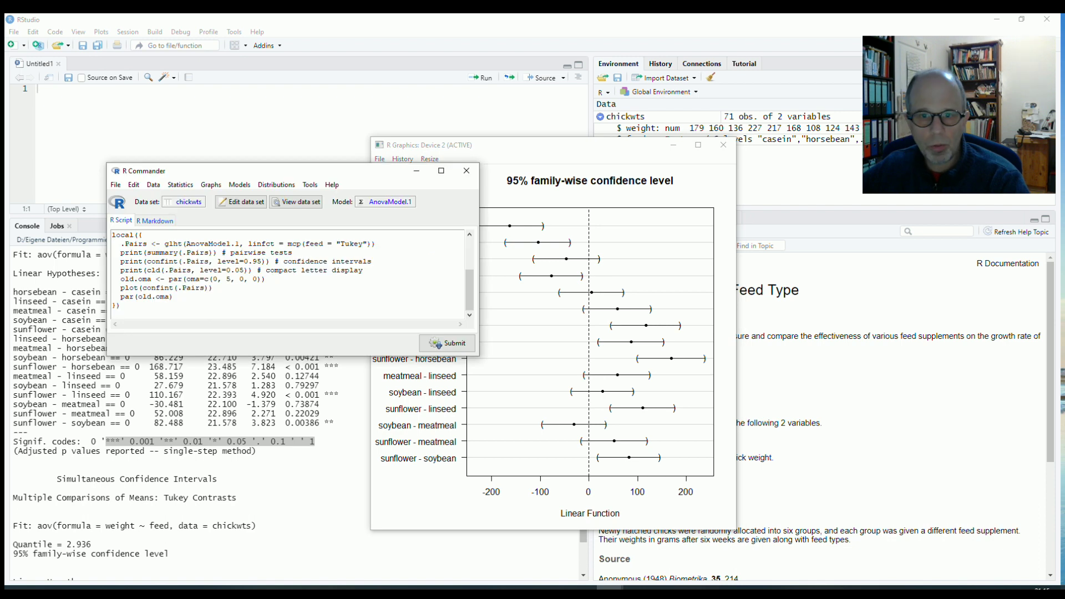
{"action": "left_click_drag", "start_coordinate": [327, 175], "coordinate": [394, 148]}
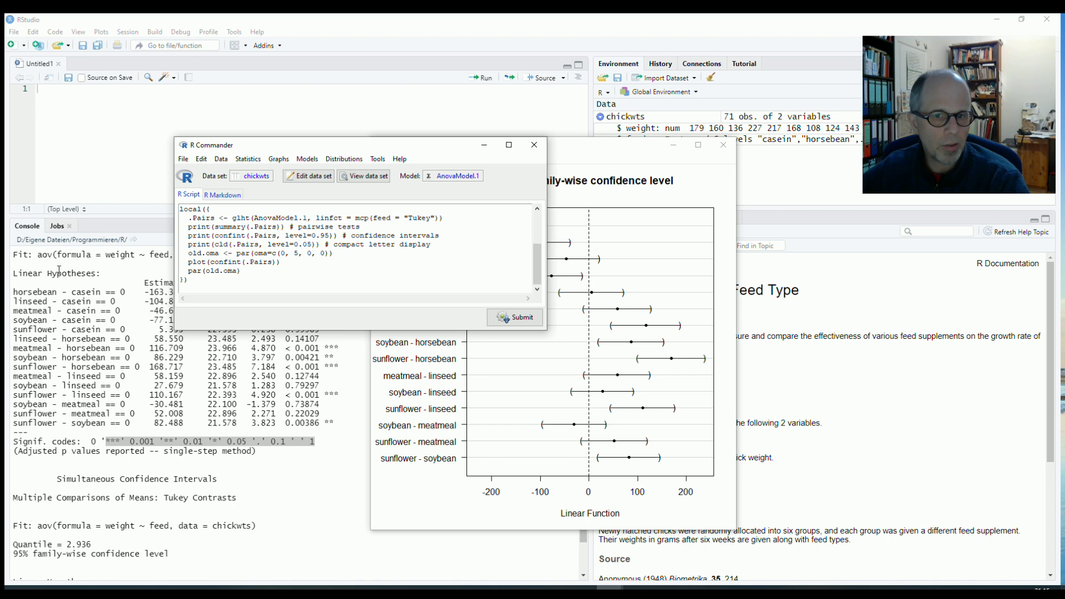
{"action": "left_click_drag", "start_coordinate": [425, 149], "coordinate": [335, 160]}
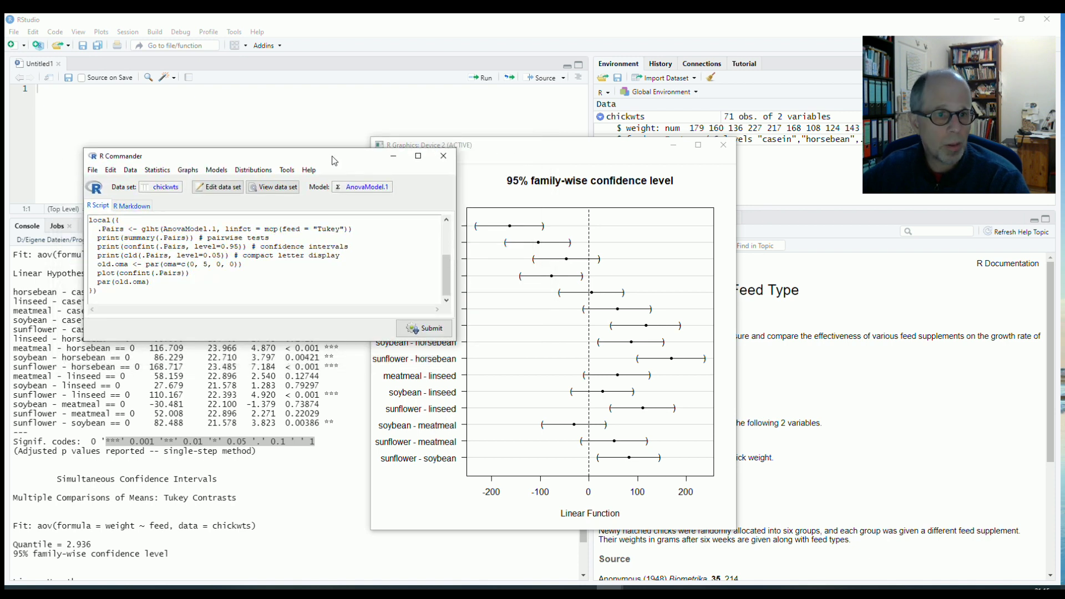
Step: Show the R Script tab and highlight its library lines and local({ Tukey block
{"action": "left_click", "coordinate": [97, 206]}
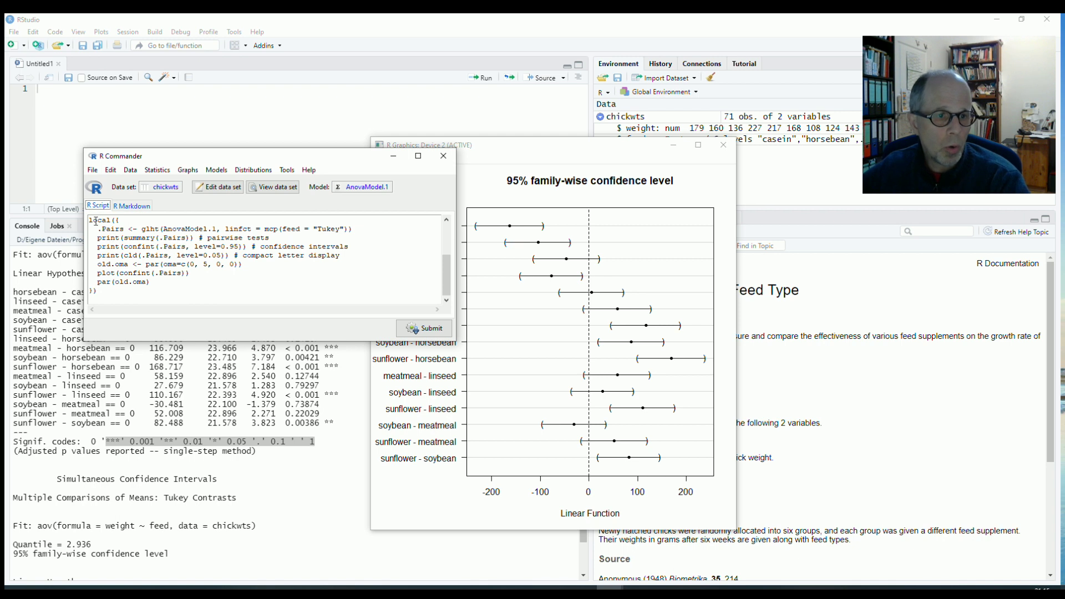
{"action": "scroll", "coordinate": [123, 247], "scroll_direction": "up", "scroll_amount": 2}
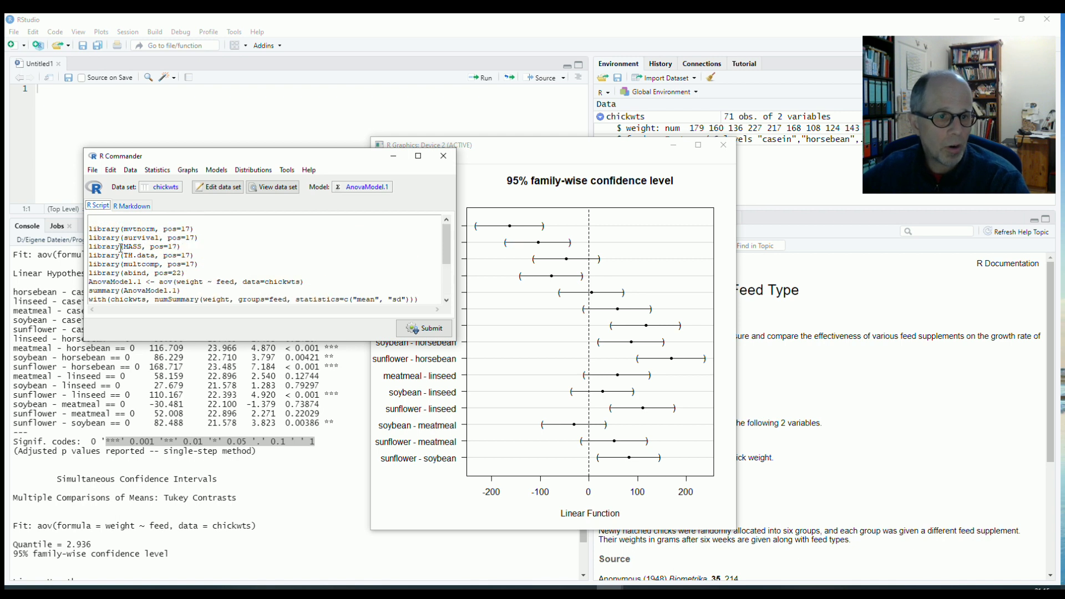
{"action": "scroll", "coordinate": [114, 244], "scroll_direction": "up", "scroll_amount": 1}
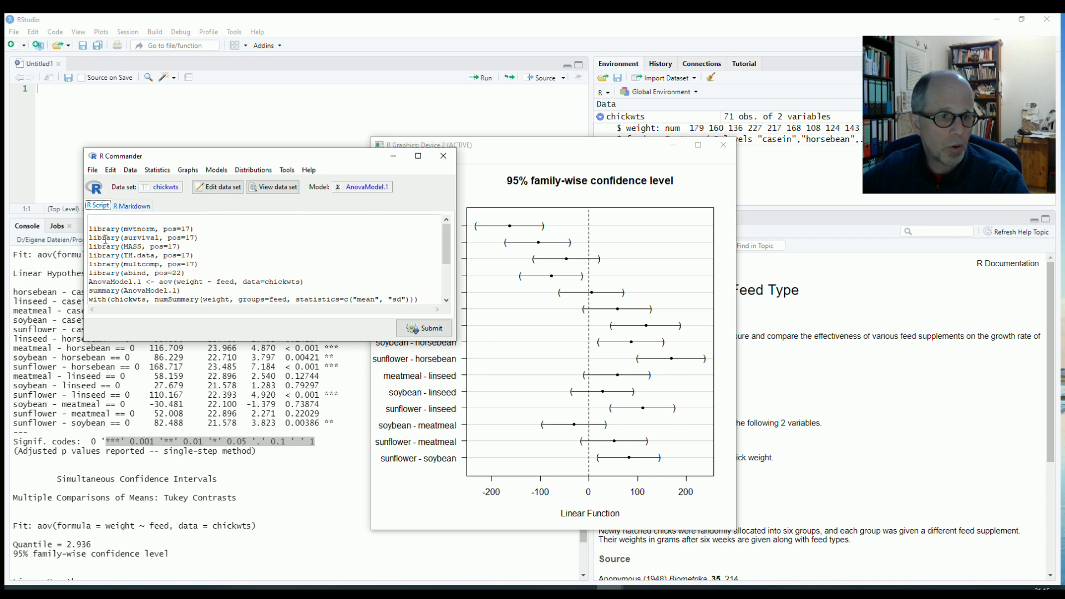
{"action": "left_click_drag", "start_coordinate": [91, 219], "coordinate": [159, 242]}
{"action": "scroll", "coordinate": [160, 260], "scroll_direction": "down", "scroll_amount": 2}
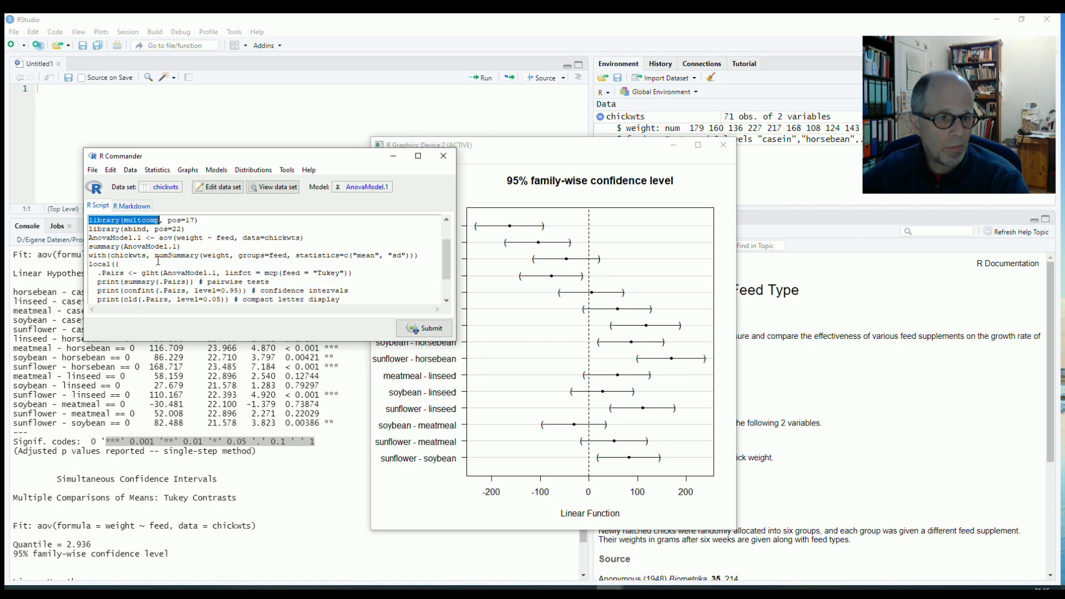
{"action": "left_click_drag", "start_coordinate": [89, 220], "coordinate": [172, 298]}
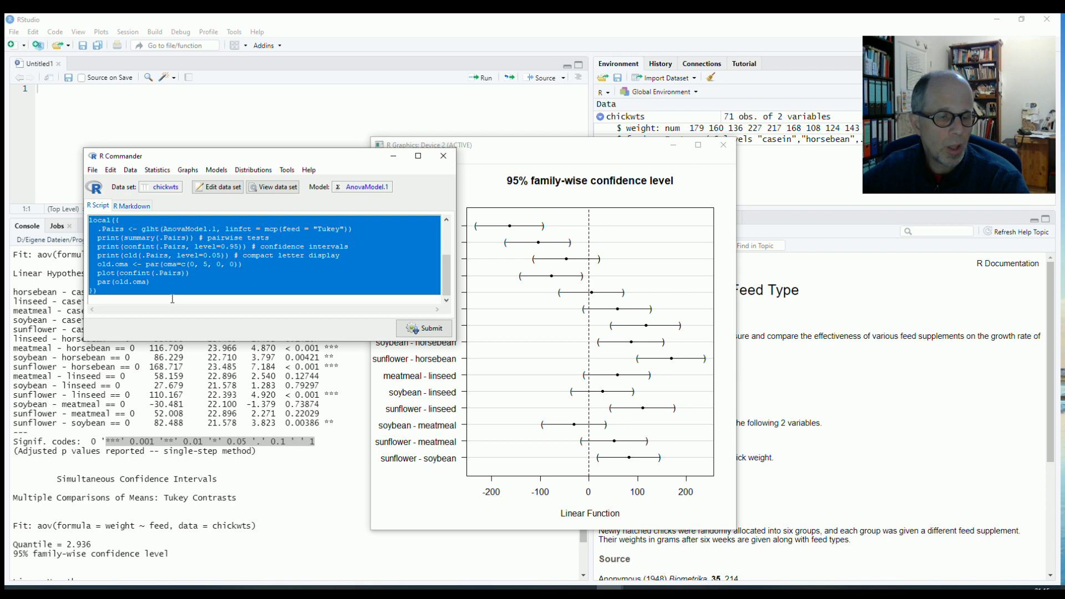
Step: Switch to the R Markdown document and highlight its placeholder title and name heading
{"action": "left_click", "coordinate": [125, 205]}
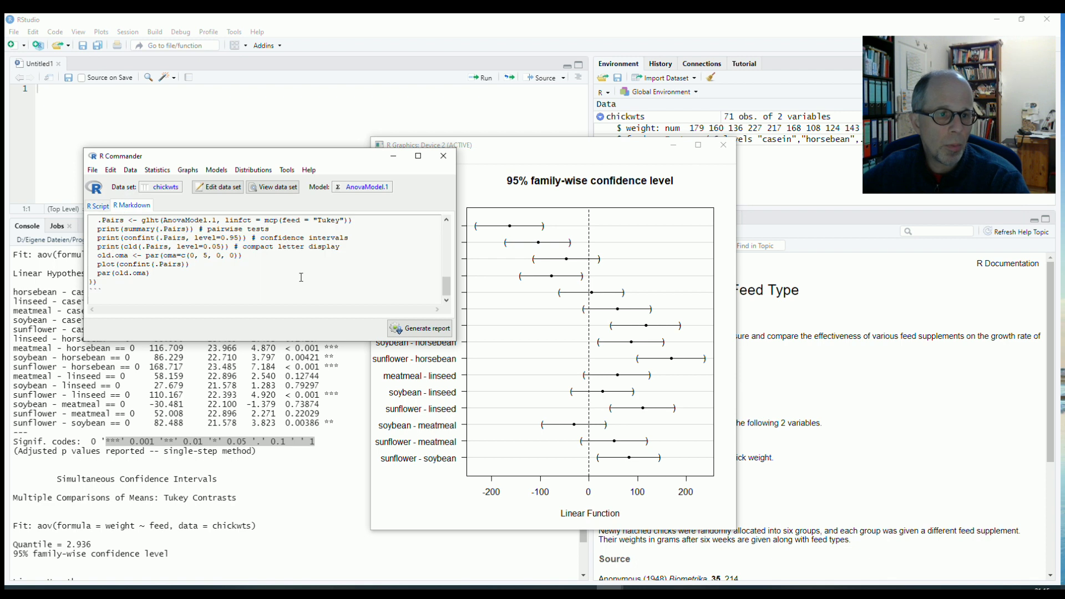
{"action": "left_click_drag", "start_coordinate": [447, 286], "coordinate": [449, 229]}
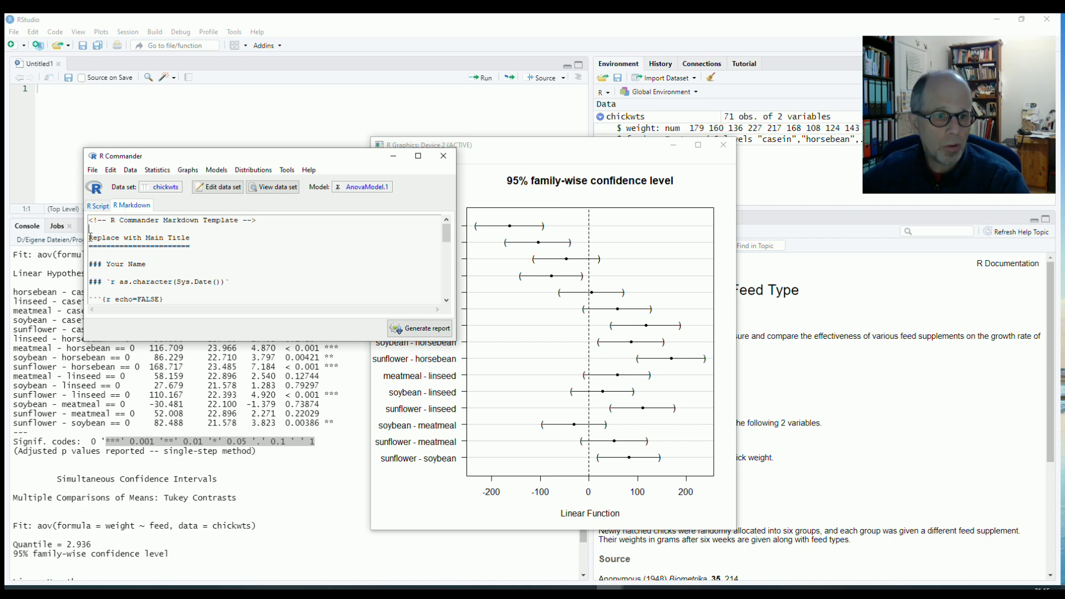
{"action": "left_click_drag", "start_coordinate": [89, 237], "coordinate": [204, 238]}
{"action": "left_click_drag", "start_coordinate": [94, 264], "coordinate": [177, 261]}
Step: Review the setup chunks down to the glht Tukey chunk and place the cursor below it
{"action": "scroll", "coordinate": [177, 260], "scroll_direction": "down", "scroll_amount": 3}
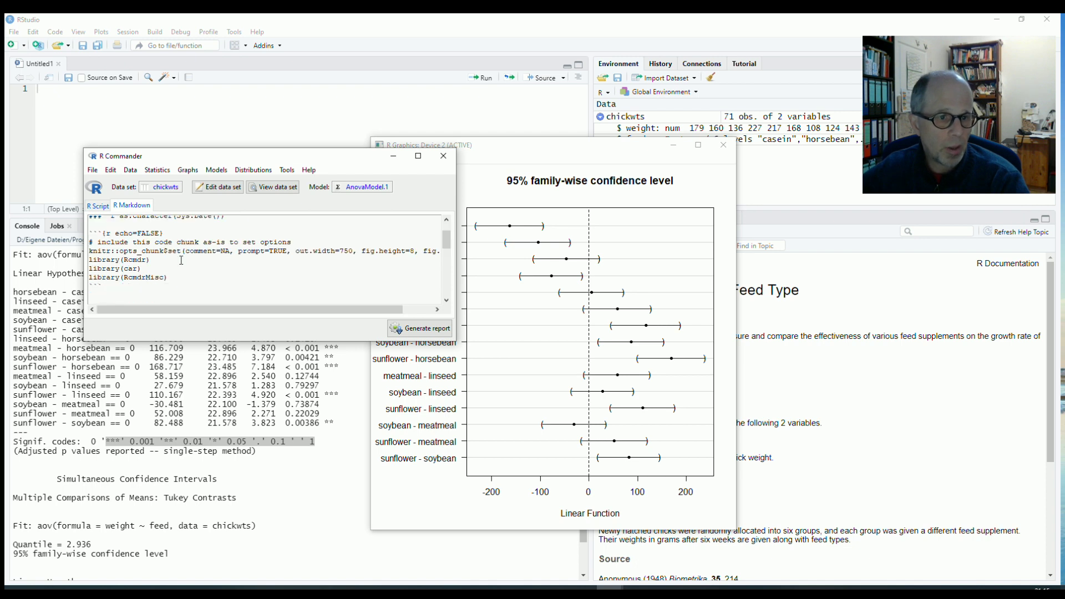
{"action": "scroll", "coordinate": [181, 260], "scroll_direction": "up", "scroll_amount": 2}
{"action": "scroll", "coordinate": [181, 260], "scroll_direction": "down", "scroll_amount": 2}
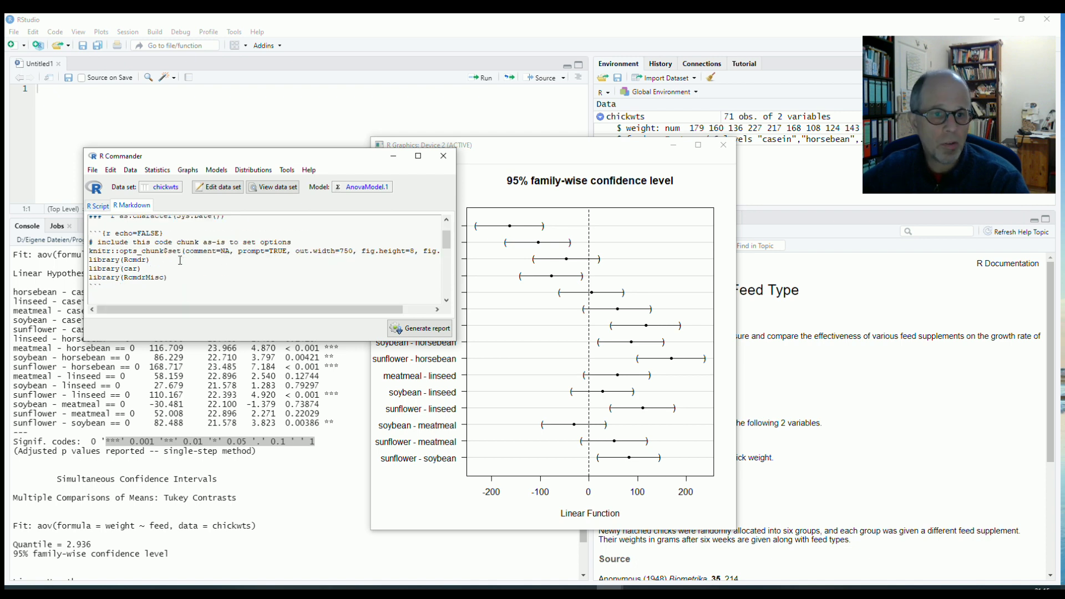
{"action": "scroll", "coordinate": [180, 260], "scroll_direction": "down", "scroll_amount": 4}
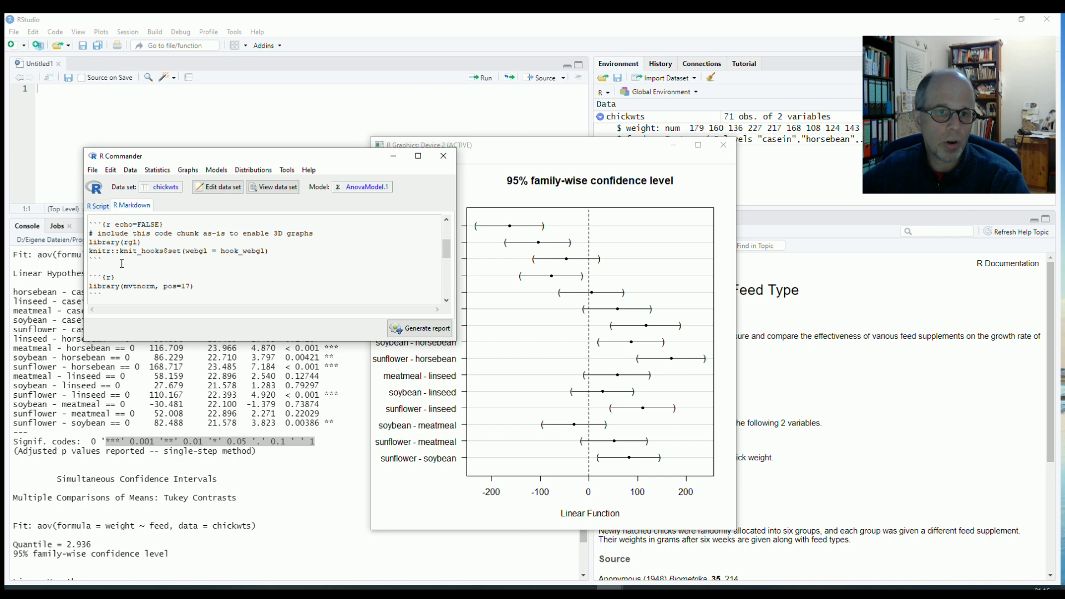
{"action": "left_click", "coordinate": [127, 208]}
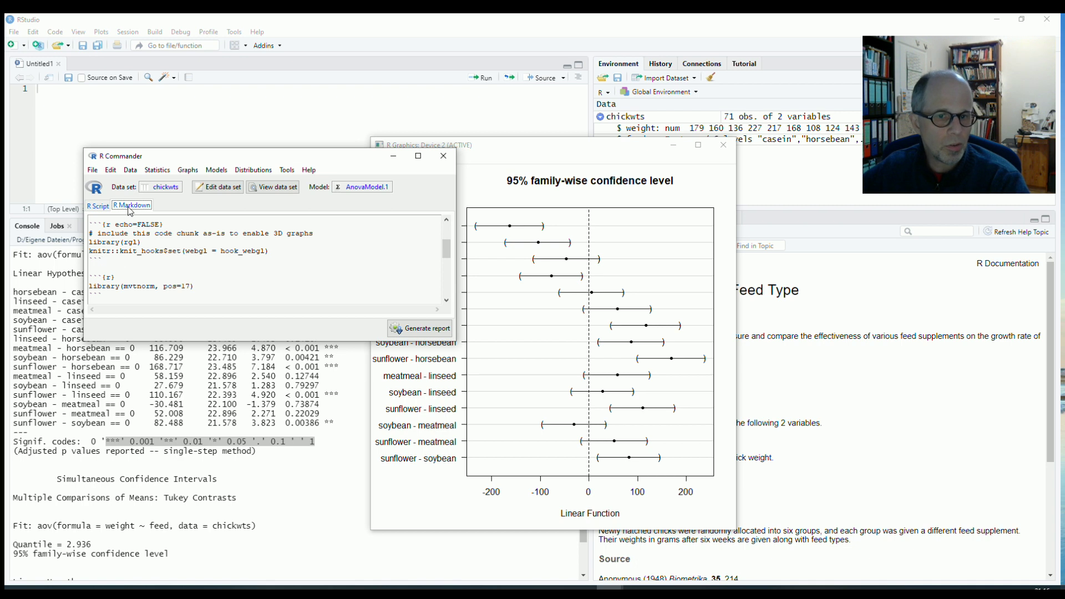
{"action": "scroll", "coordinate": [153, 252], "scroll_direction": "down", "scroll_amount": 10}
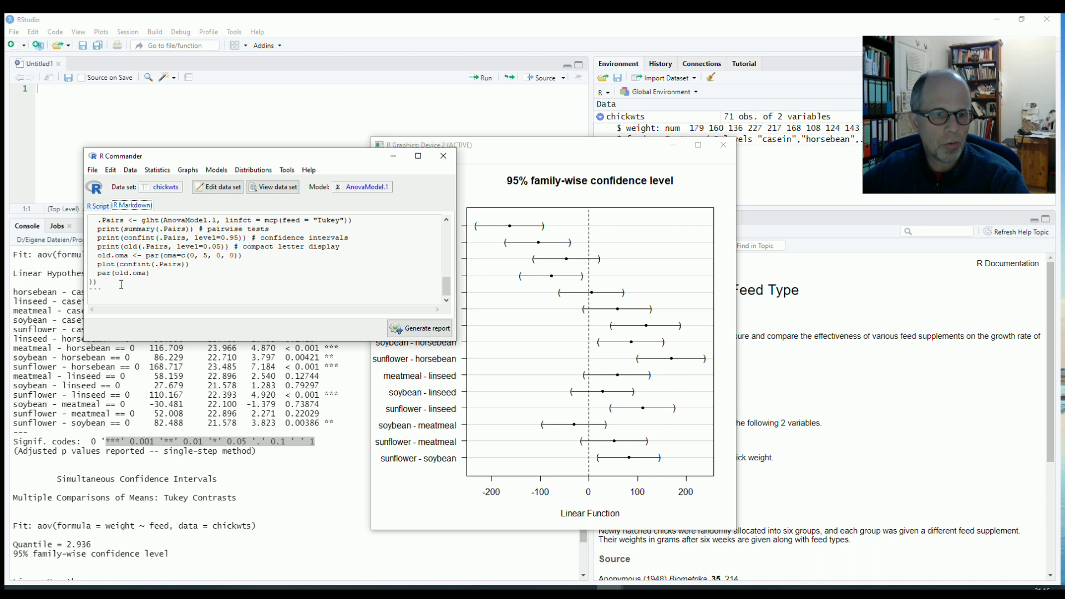
{"action": "left_click", "coordinate": [106, 296]}
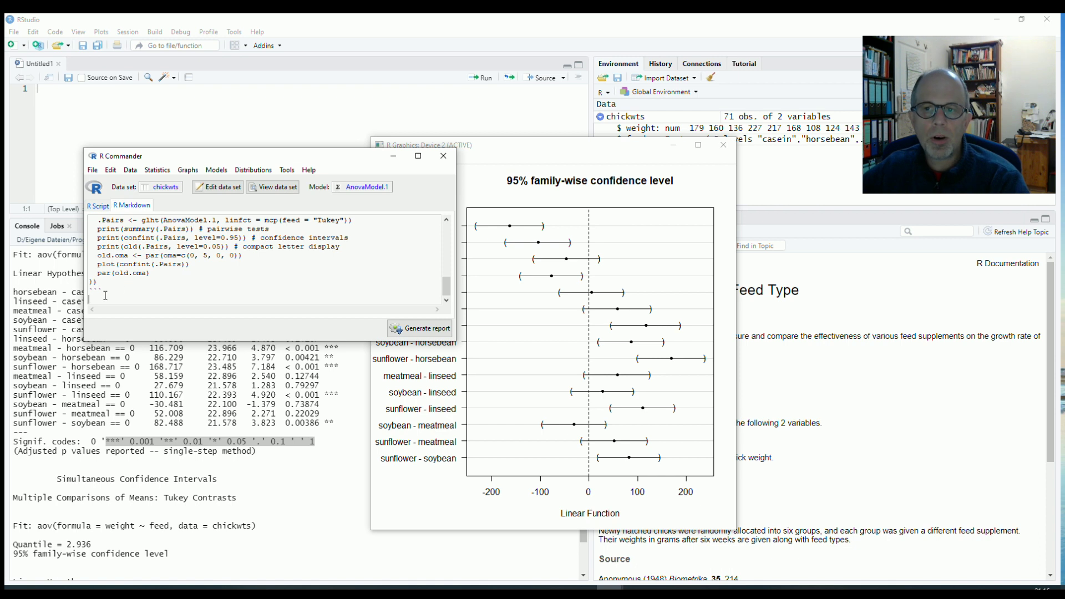